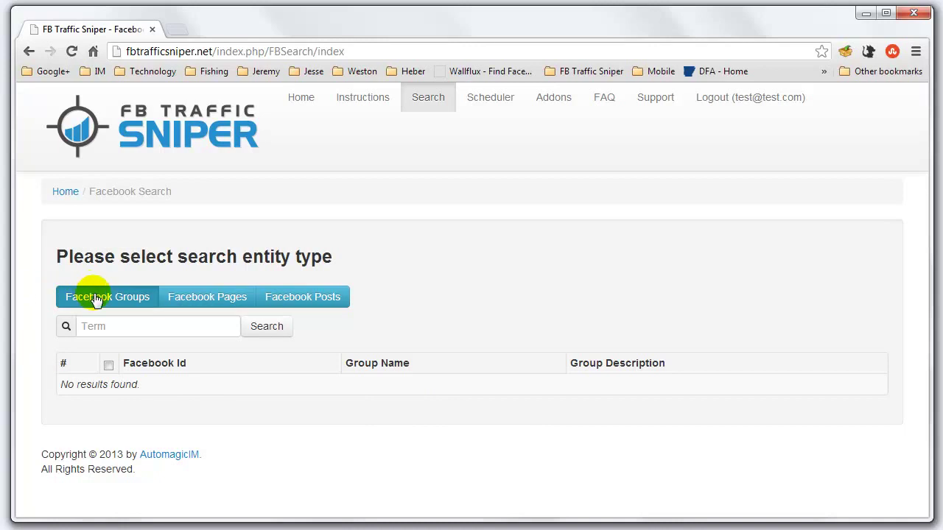
Step: Search Facebook Groups for 'blogging' and scroll through the matching groups with their IDs
left_click(188, 302)
left_click(323, 302)
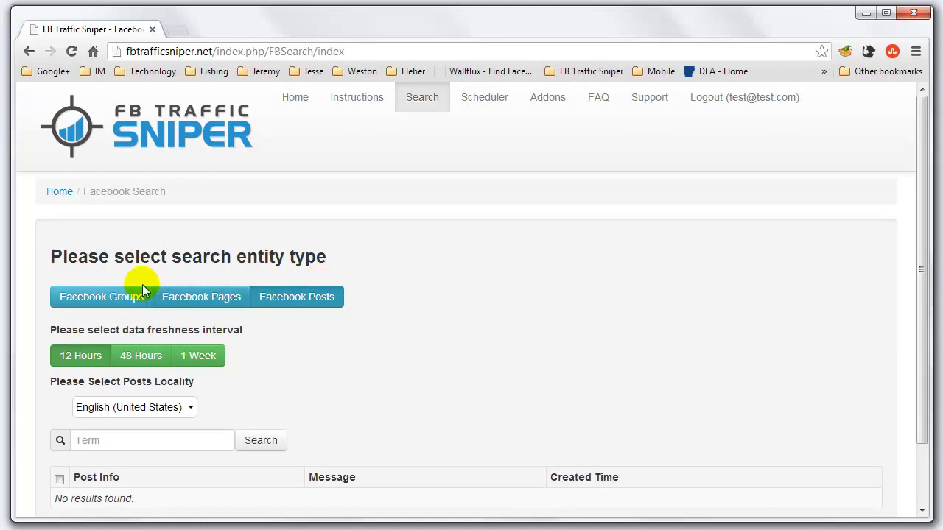
left_click(97, 295)
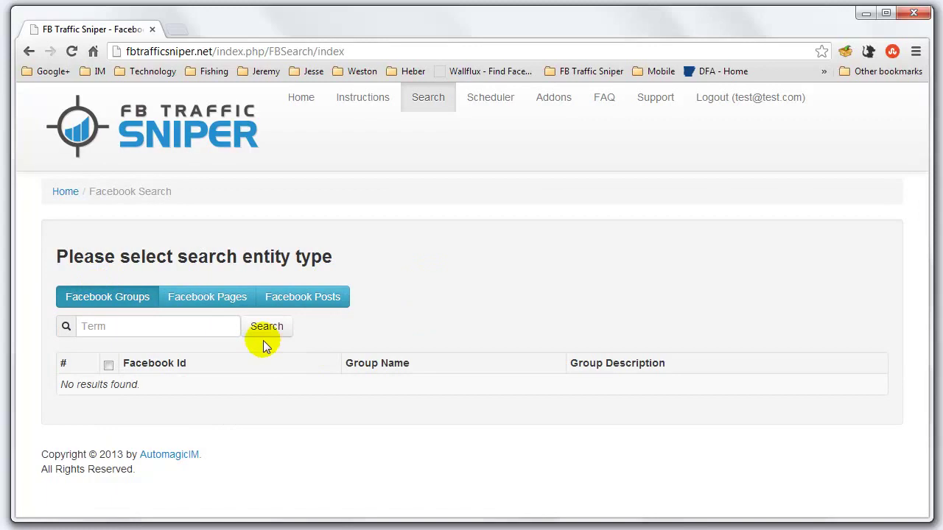
left_click(210, 327)
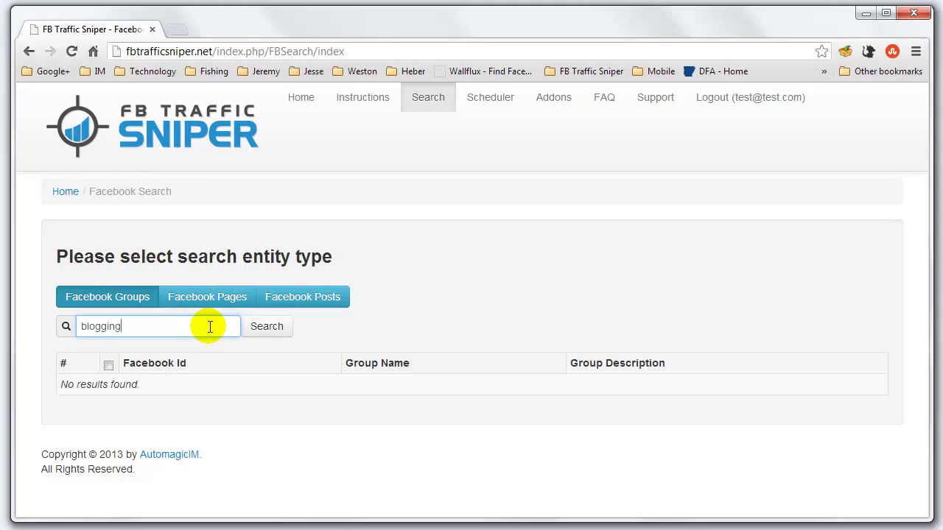
left_click(259, 332)
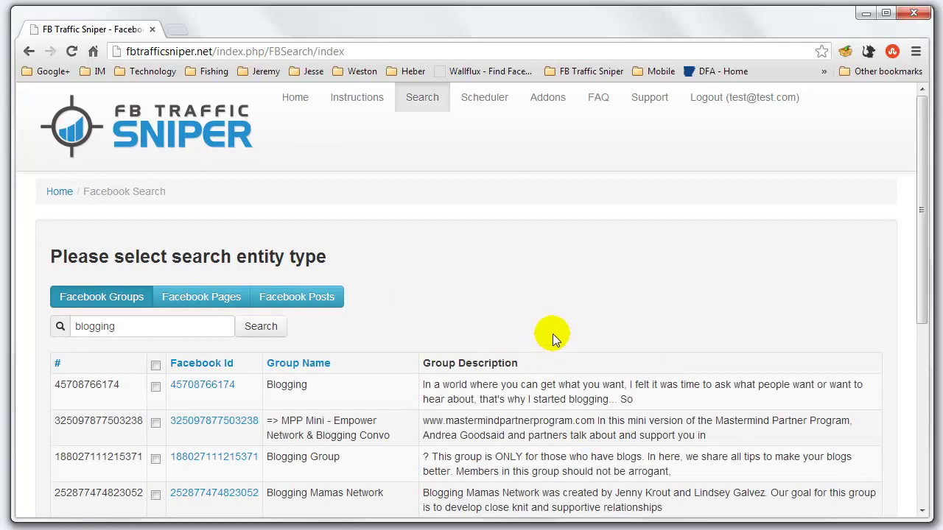
scroll(552, 336, "down", 2)
scroll(340, 397, "down", 2)
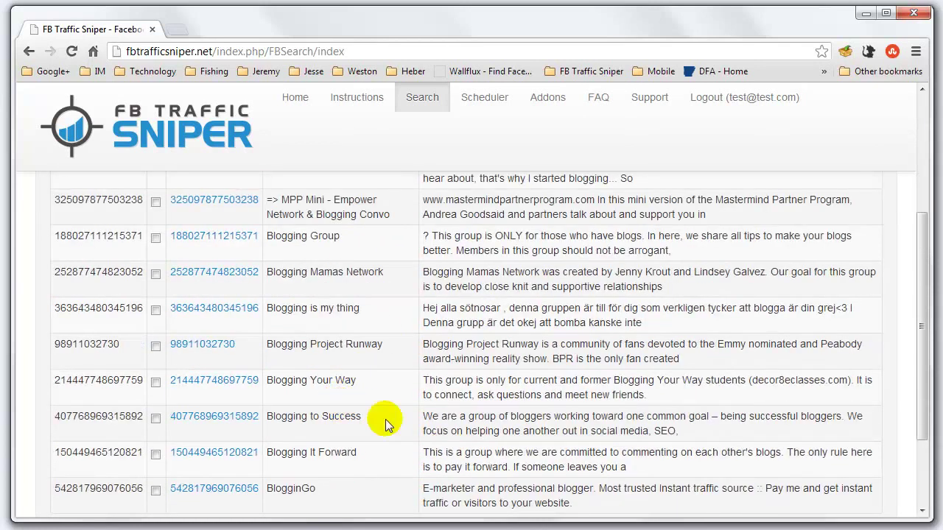
scroll(385, 420, "up", 2)
scroll(398, 350, "up", 1)
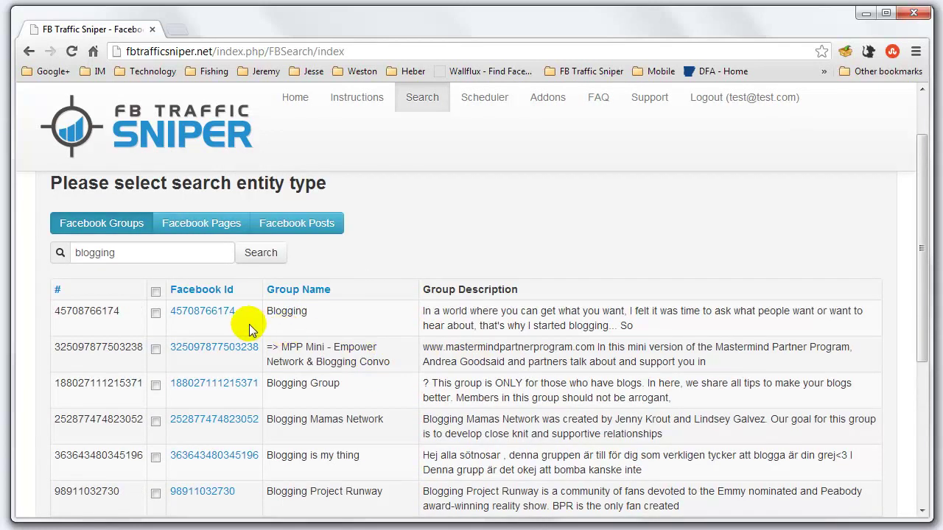
Step: Preview the Blogging group pages in new tabs, close one, and return to the FB Traffic Sniper tab
middle_click(210, 316)
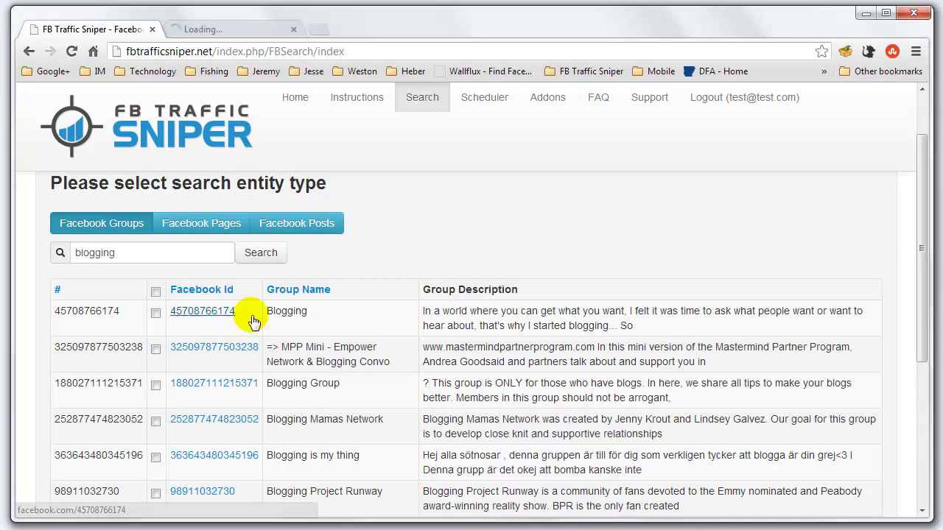
left_click(248, 32)
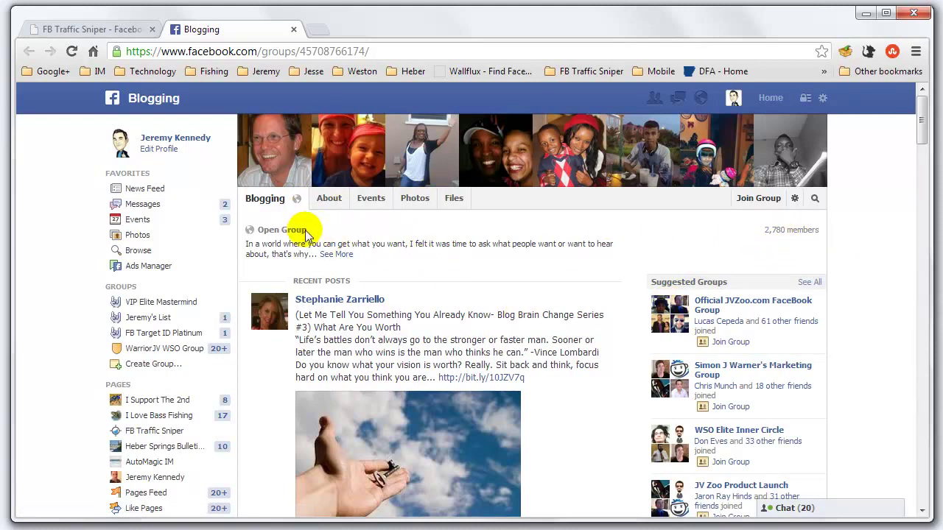
left_click(55, 30)
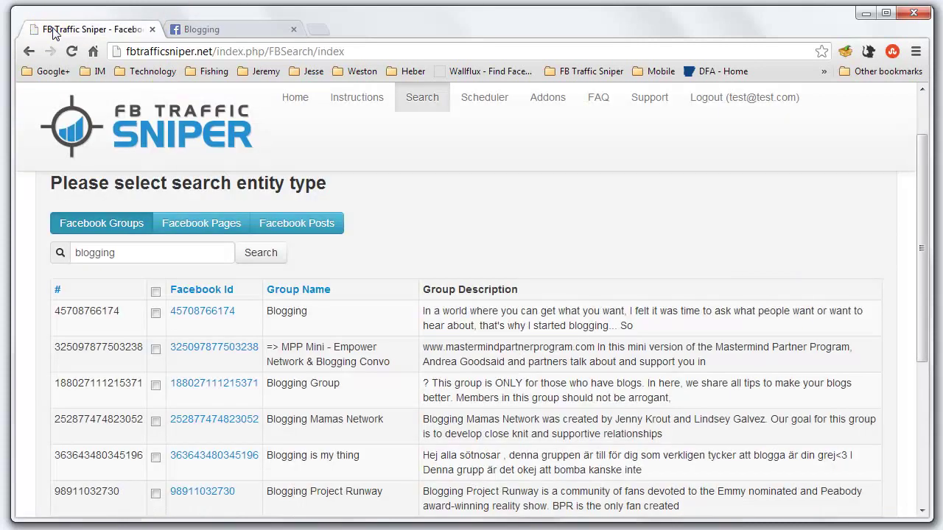
middle_click(214, 384)
left_click(352, 30)
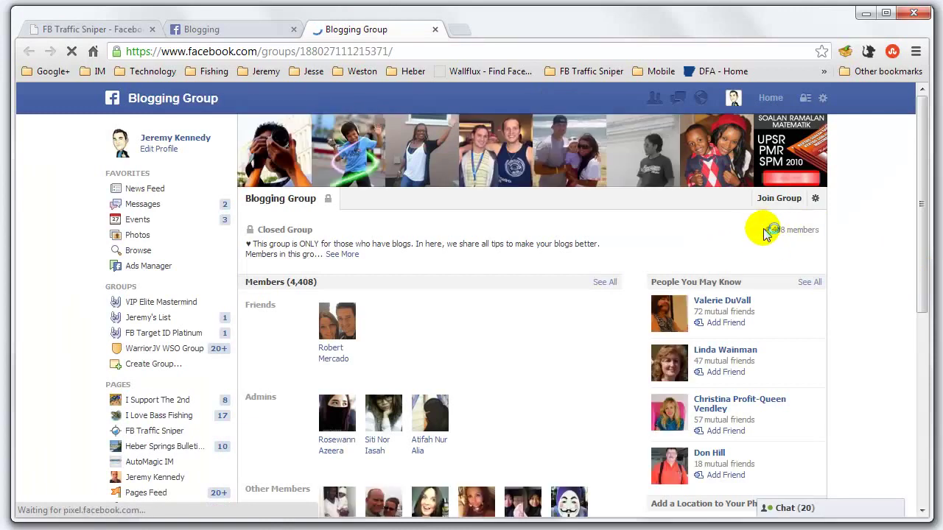
middle_click(384, 32)
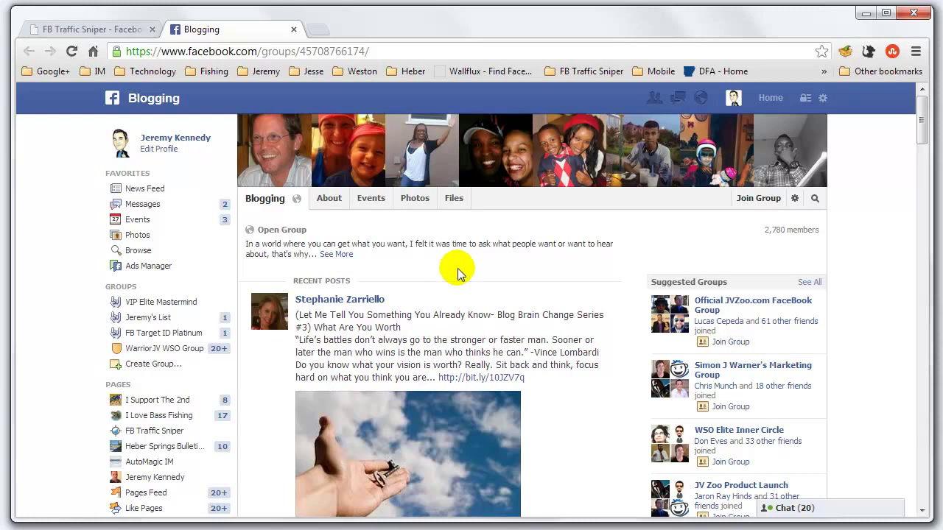
key("ctrl+shift+Tab")
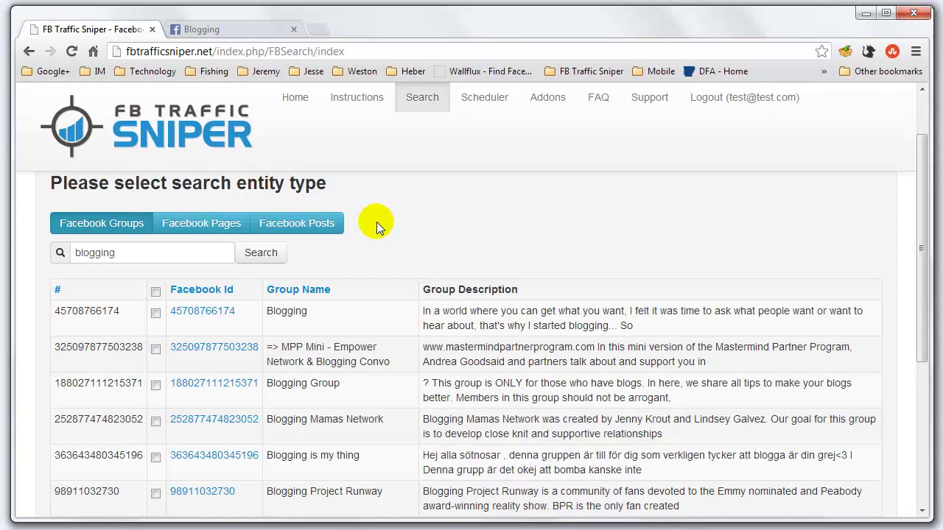
left_click(156, 314)
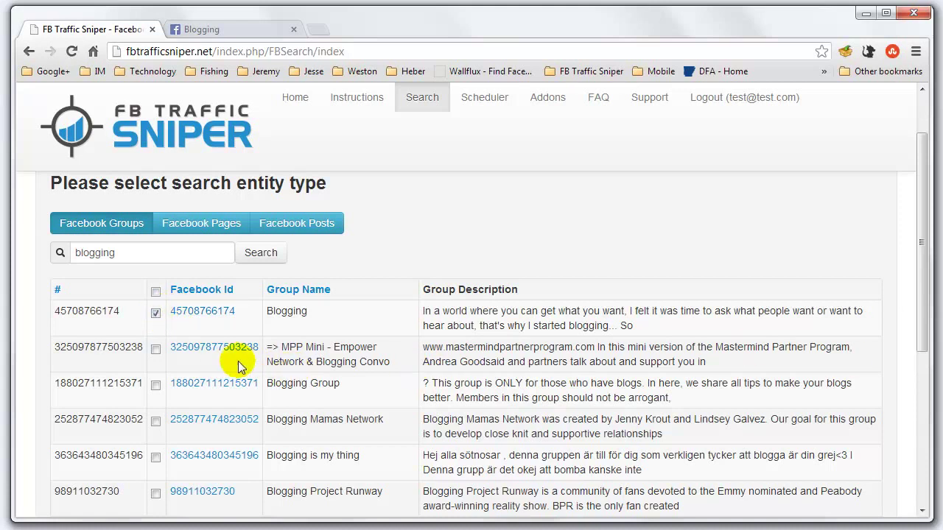
left_click(155, 385)
left_click(155, 422)
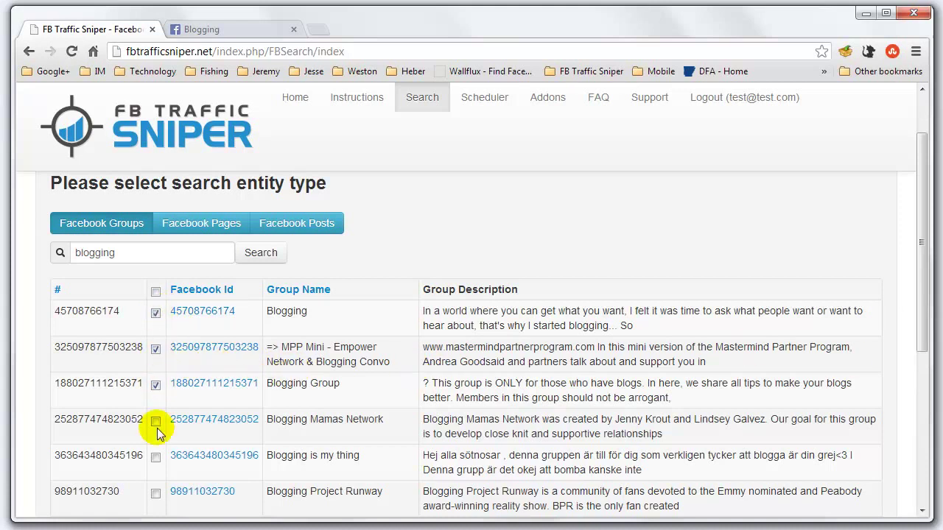
left_click(152, 458)
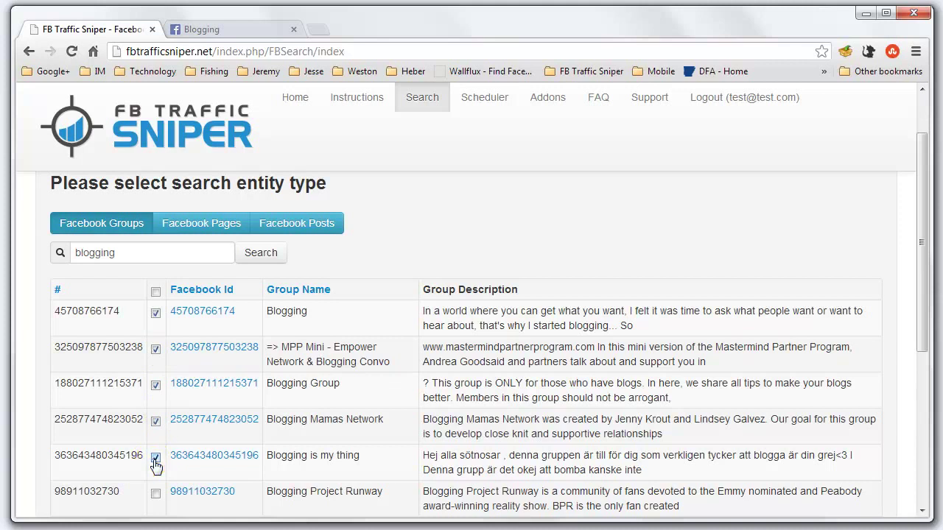
left_click(155, 458)
left_click(156, 421)
left_click(156, 384)
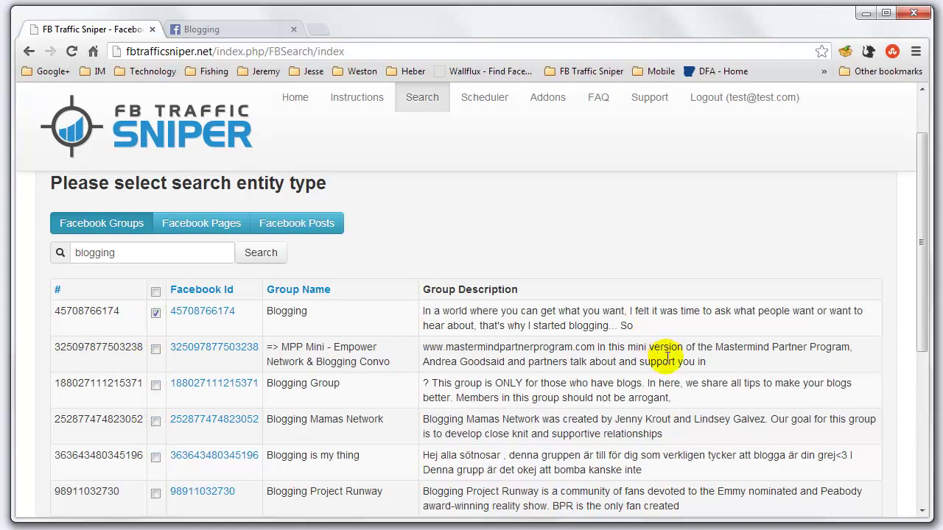
scroll(663, 354, "down", 4)
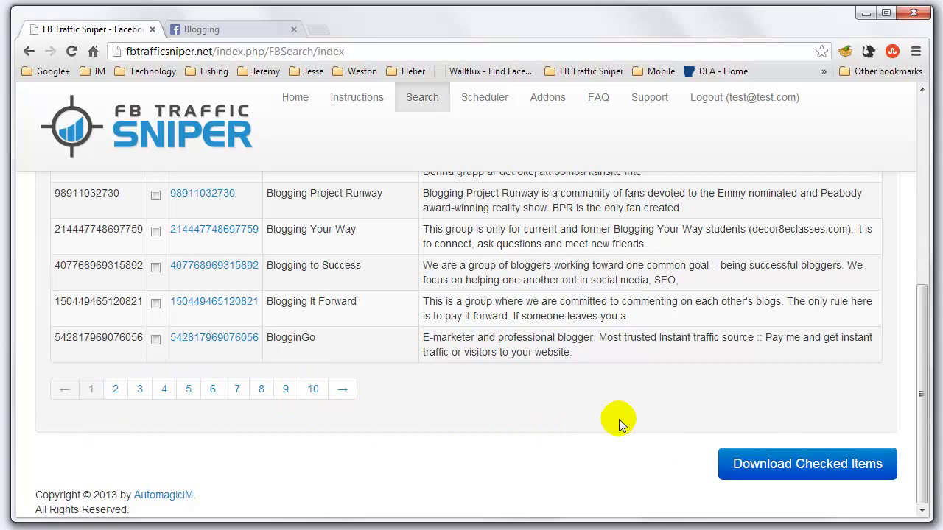
left_click(827, 478)
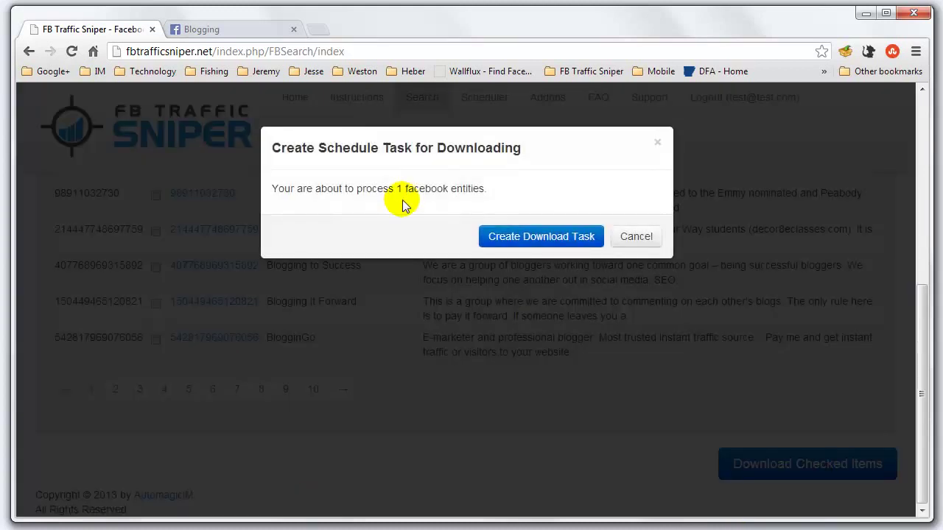
Step: Create the Blogging group download task and confirm it shows COMPLETED in the Scheduler
left_click(495, 243)
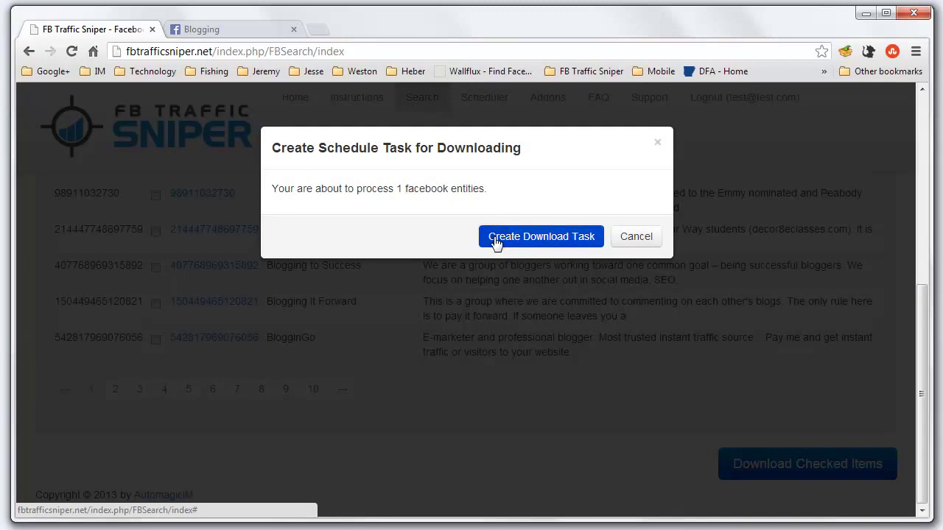
left_click(645, 229)
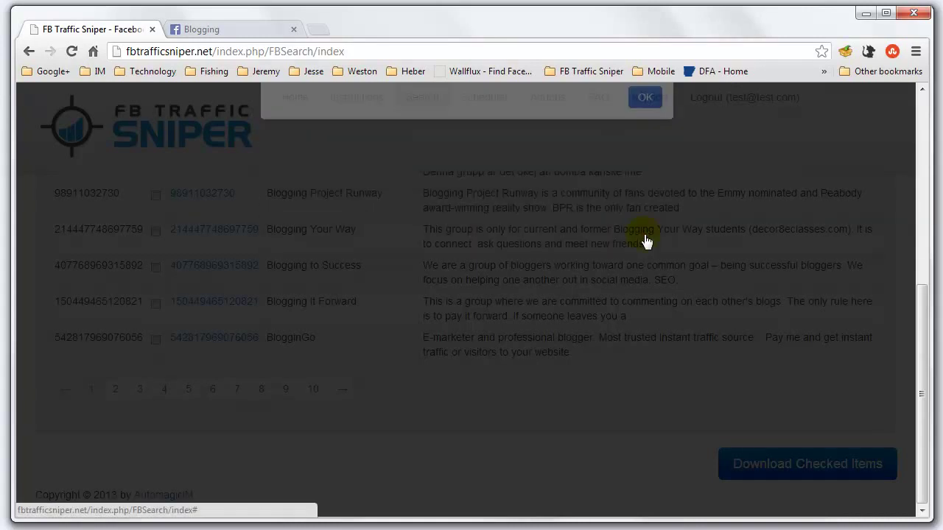
scroll(386, 270, "up", 5)
left_click(484, 106)
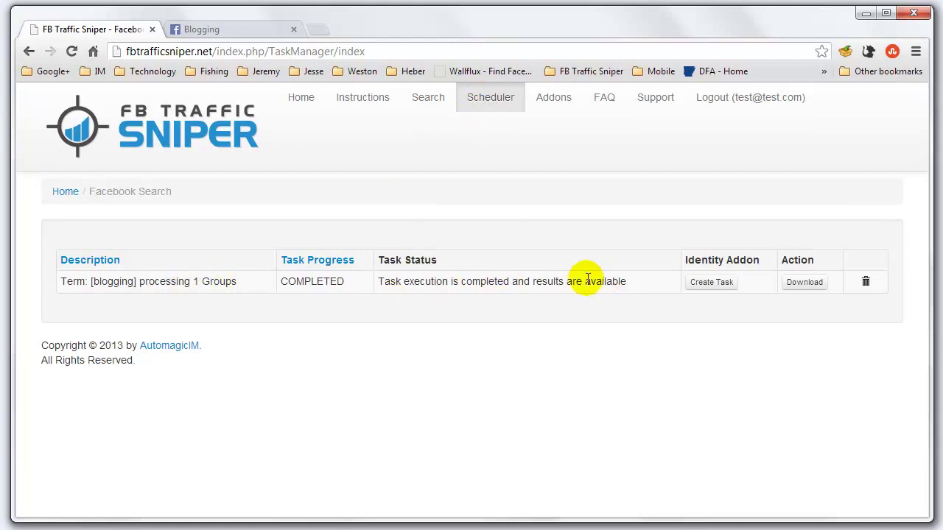
left_click(430, 109)
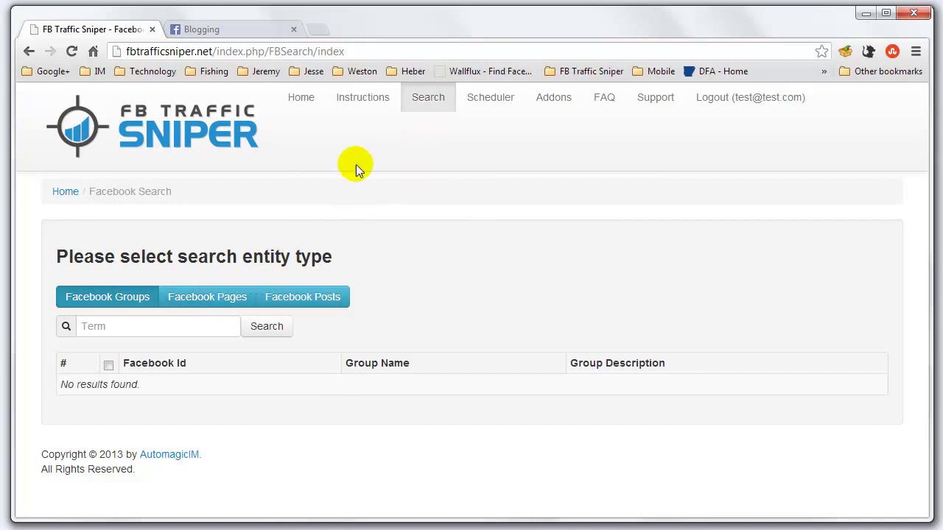
Step: Save the blogging task's user IDs as 2013-04-27_21-20-23_FBUserIds.csv and view it in Notepad++
left_click(495, 95)
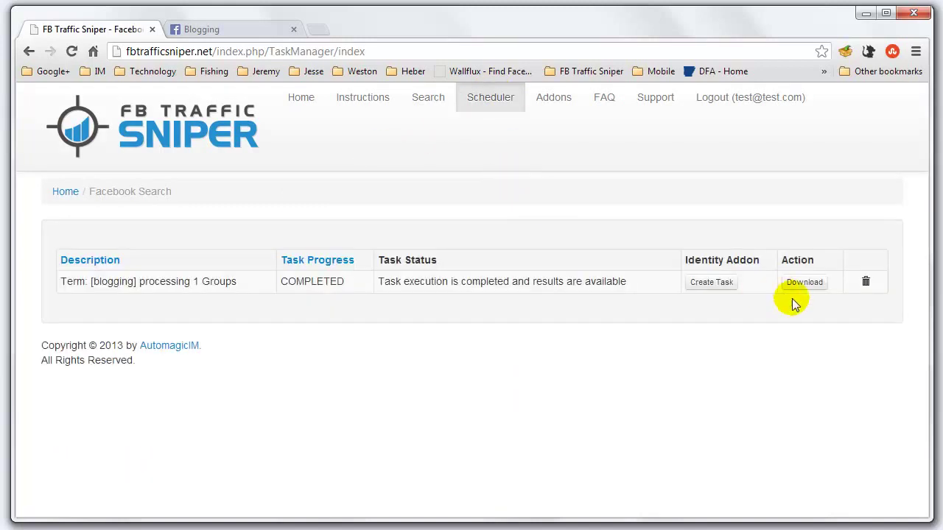
left_click(805, 283)
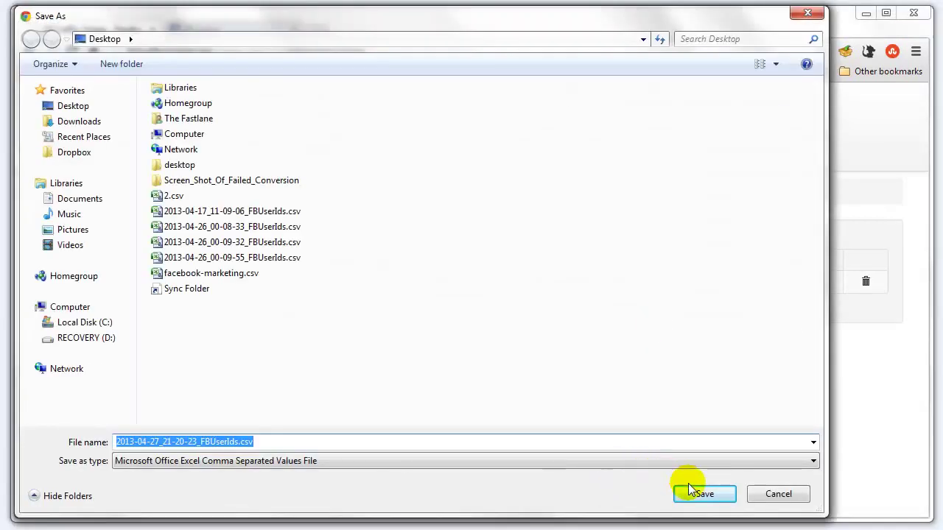
left_click(700, 492)
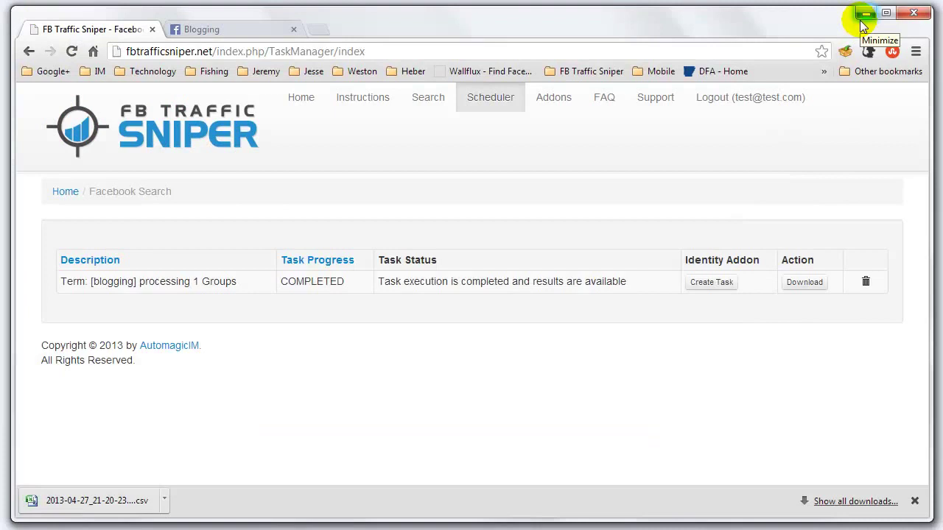
left_click(865, 15)
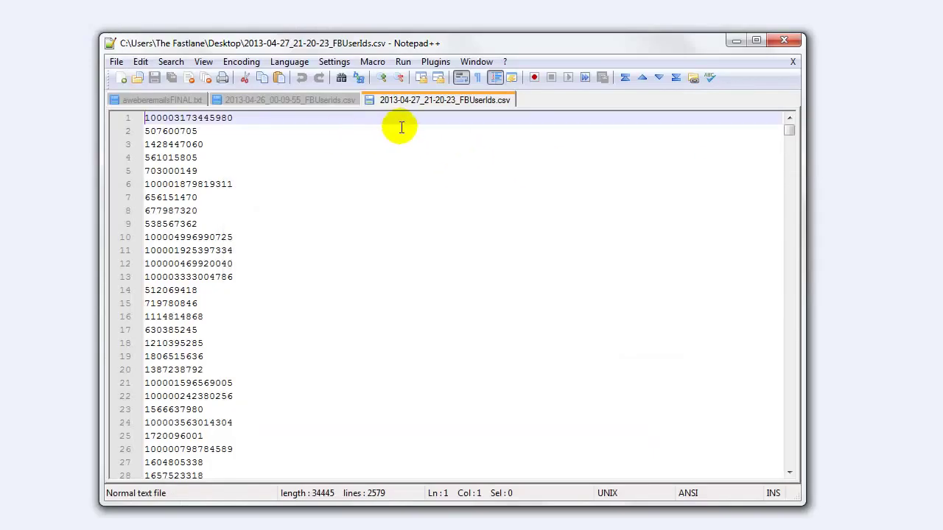
scroll(246, 169, "down", 20)
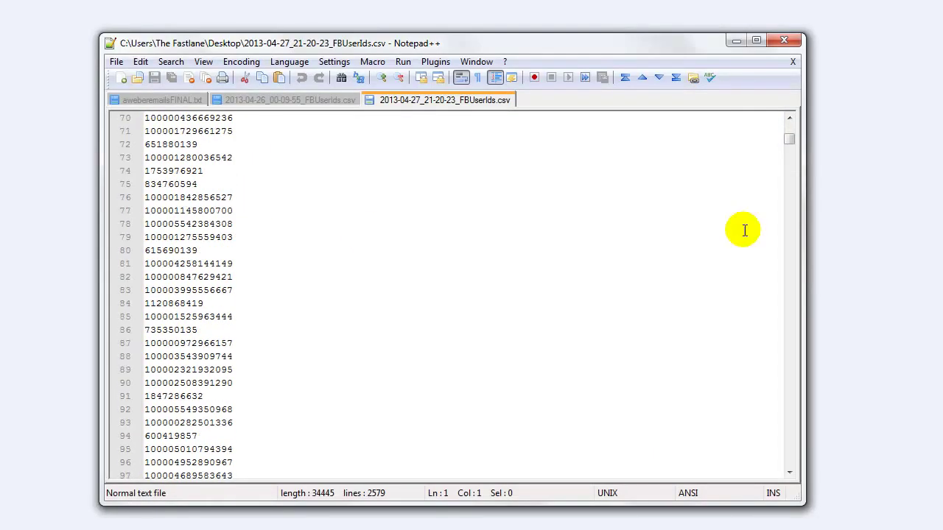
Step: Scroll to the end of the 2579-line user ID list and close Notepad++
left_click_drag(789, 137, 772, 117)
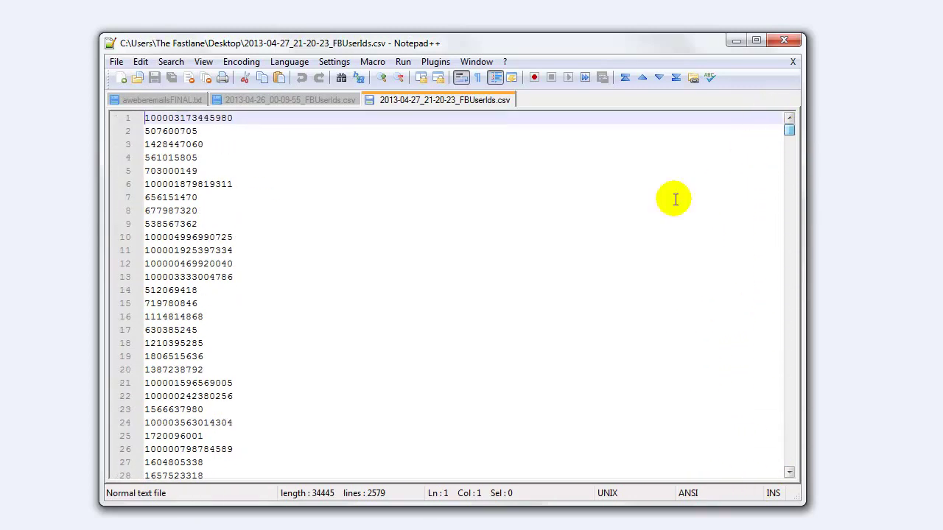
left_click(790, 41)
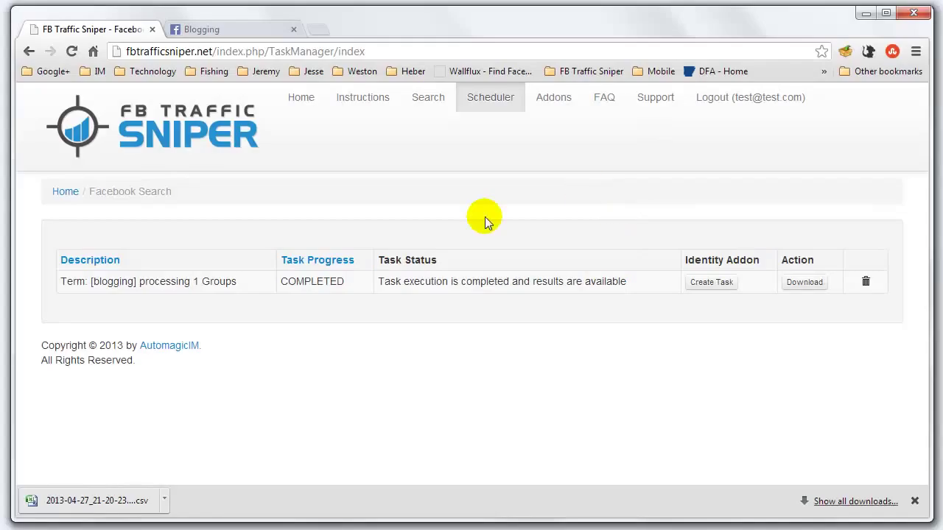
Step: Search Facebook Pages for 'bass fishing'
left_click(430, 99)
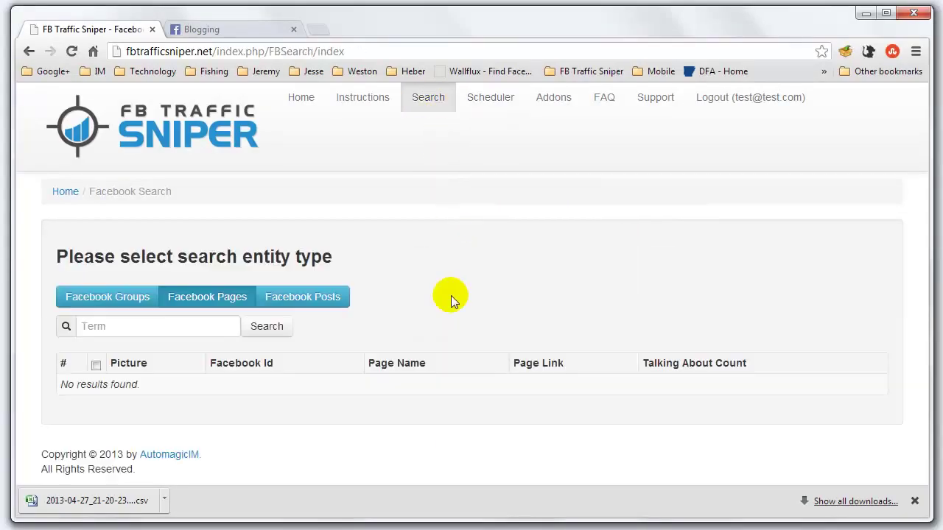
left_click(213, 328)
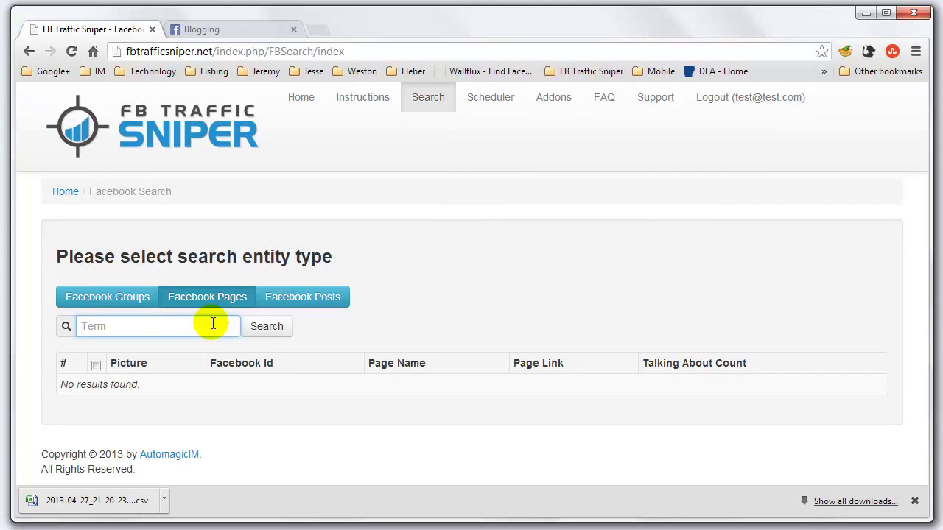
type("bass fishing")
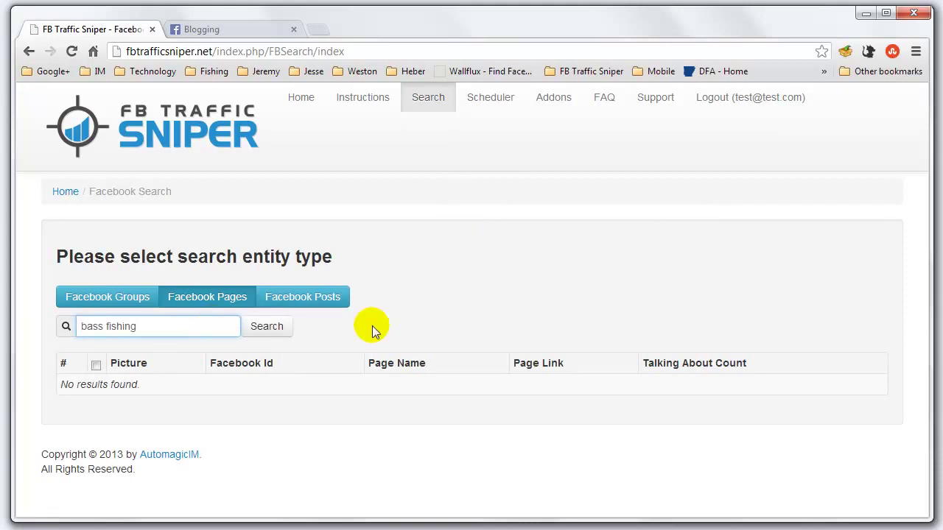
left_click(264, 325)
left_click(272, 328)
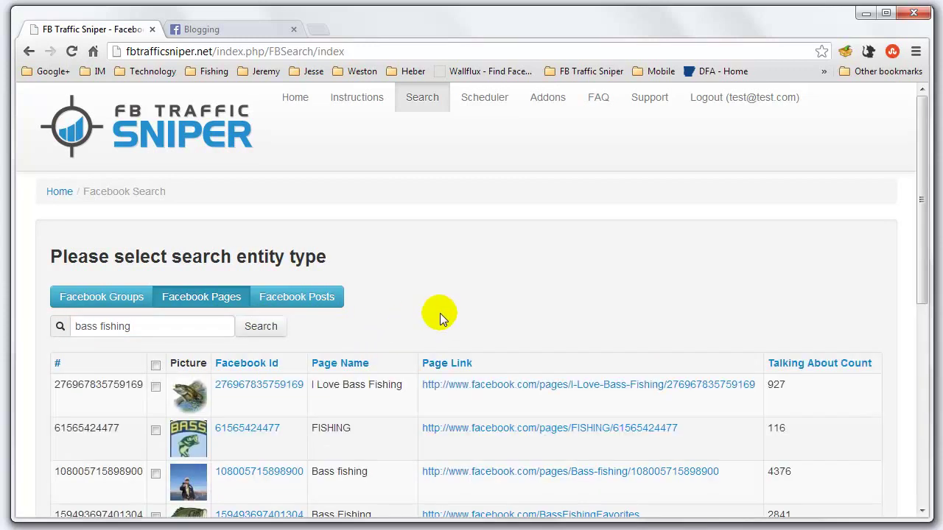
scroll(516, 280, "down", 2)
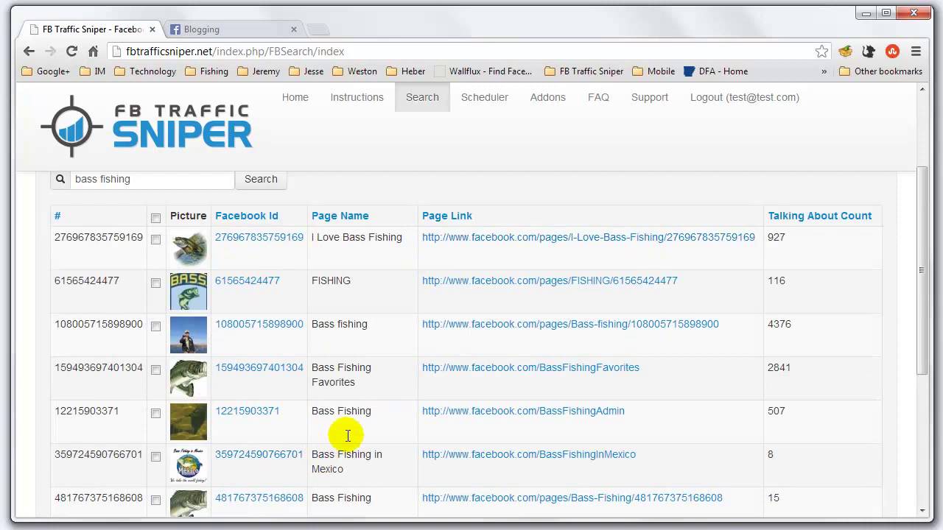
Step: Sort results by Talking About Count, highest first, and open Bass fishing in a new tab
left_click(804, 219)
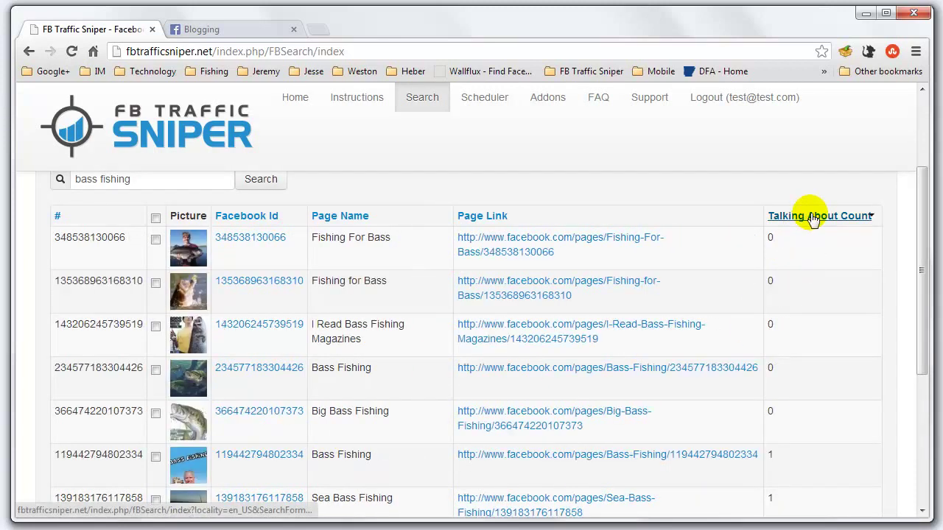
left_click(813, 219)
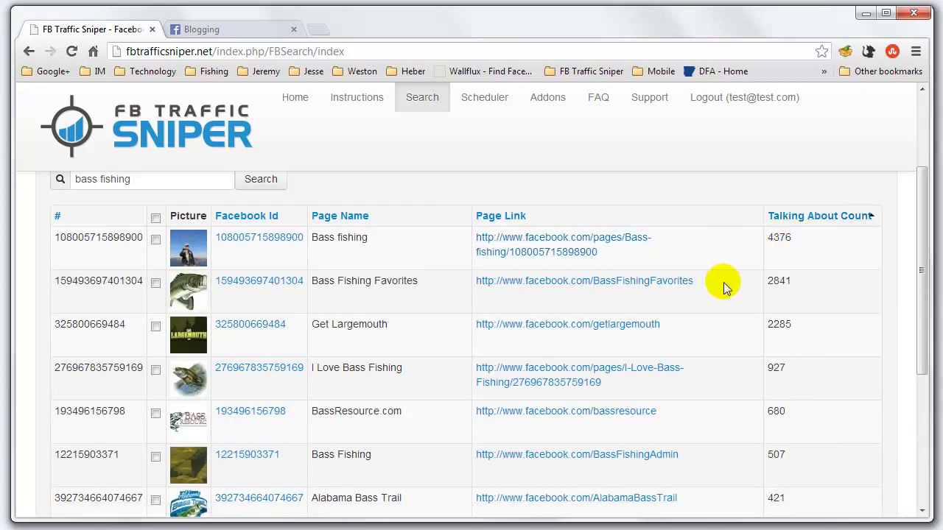
middle_click(269, 243)
Step: Preview and close the Bass fishing, Bass Fishing Favorites and Blogging tabs, then check Bass fishing
left_click(337, 27)
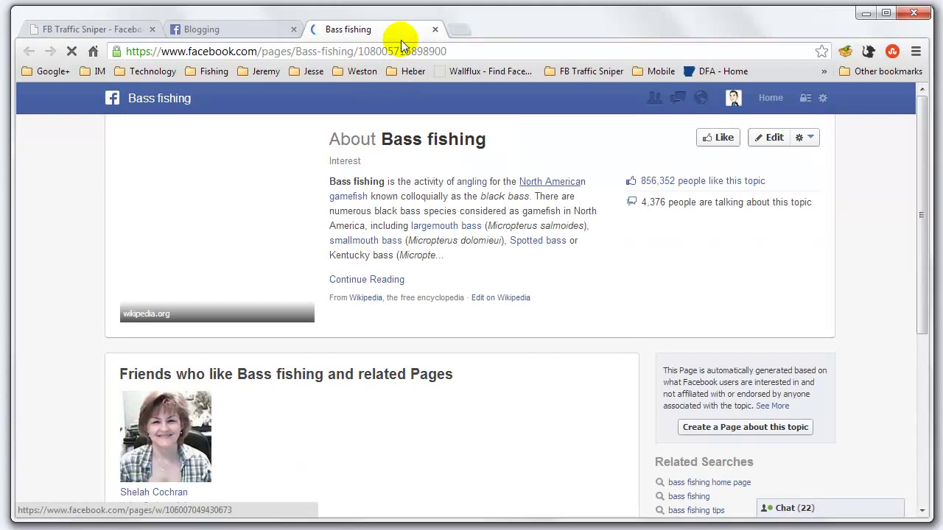
middle_click(397, 28)
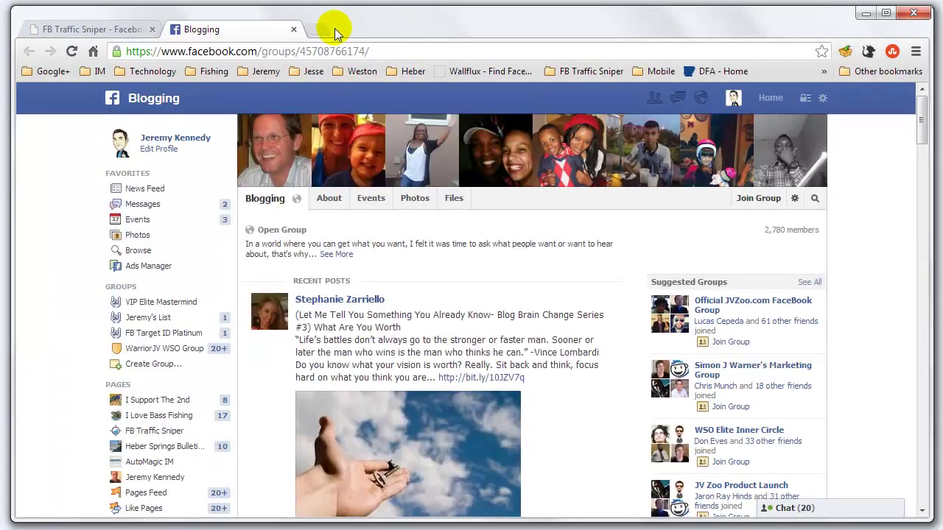
middle_click(230, 30)
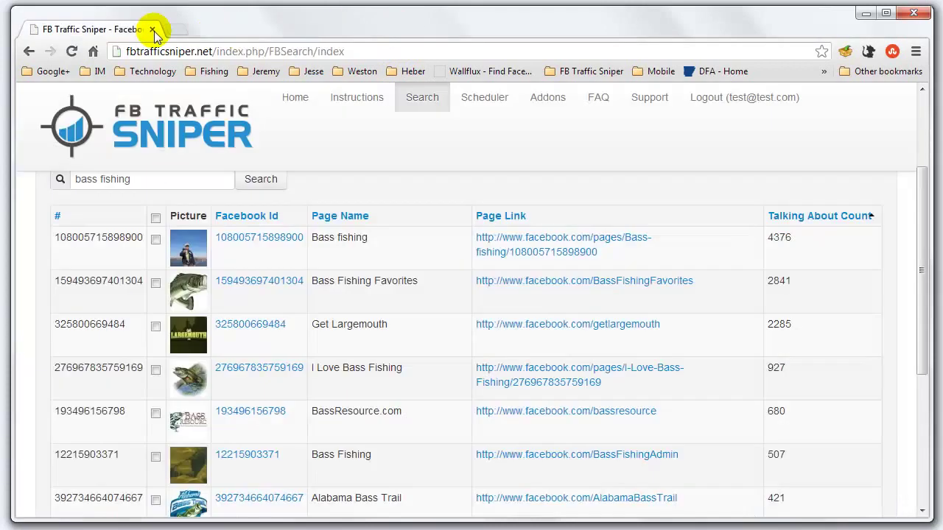
middle_click(280, 282)
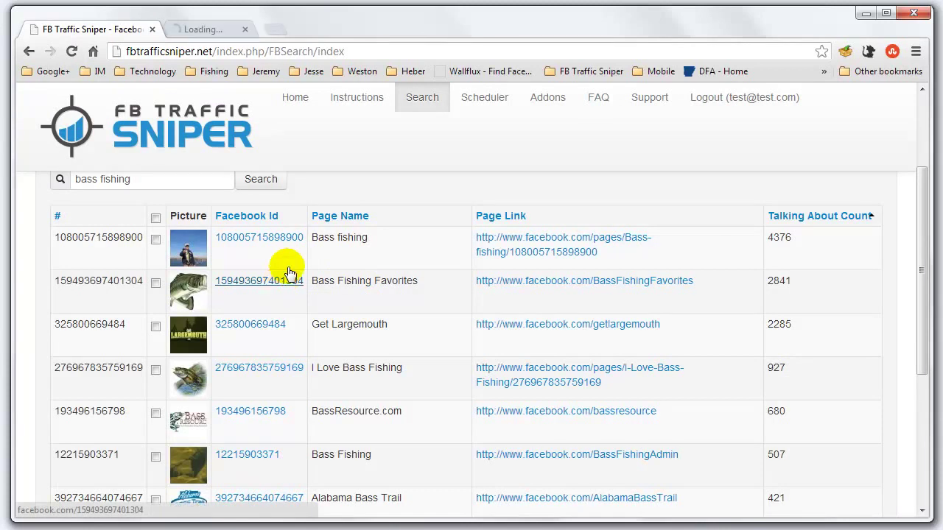
left_click(280, 31)
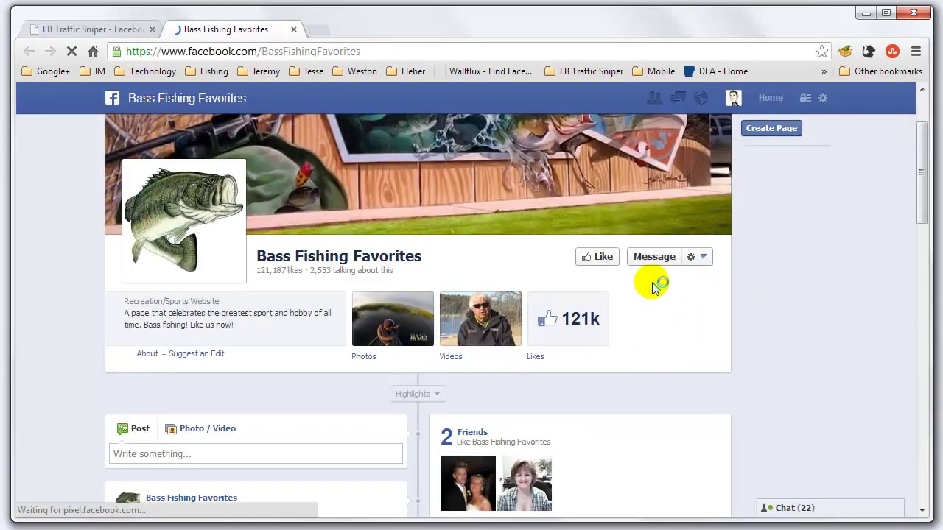
scroll(349, 345, "down", 5)
middle_click(221, 29)
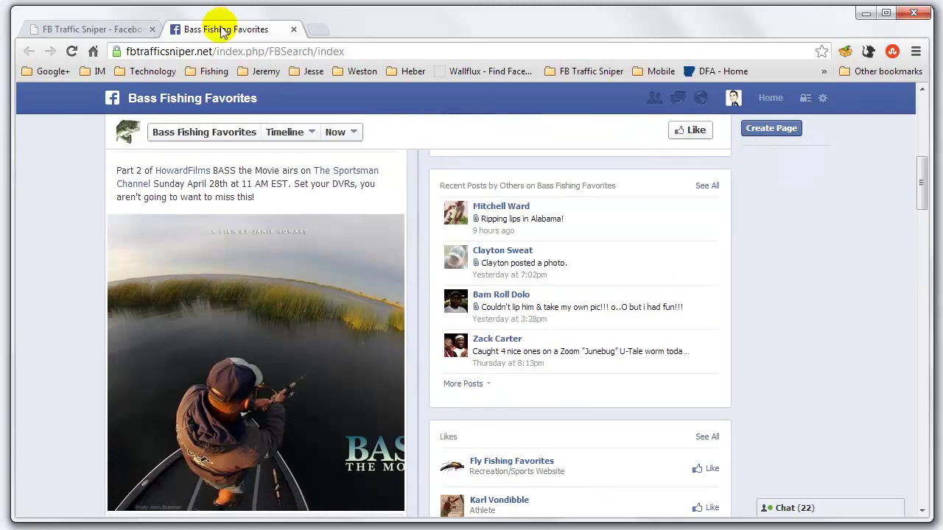
scroll(467, 373, "up", 2)
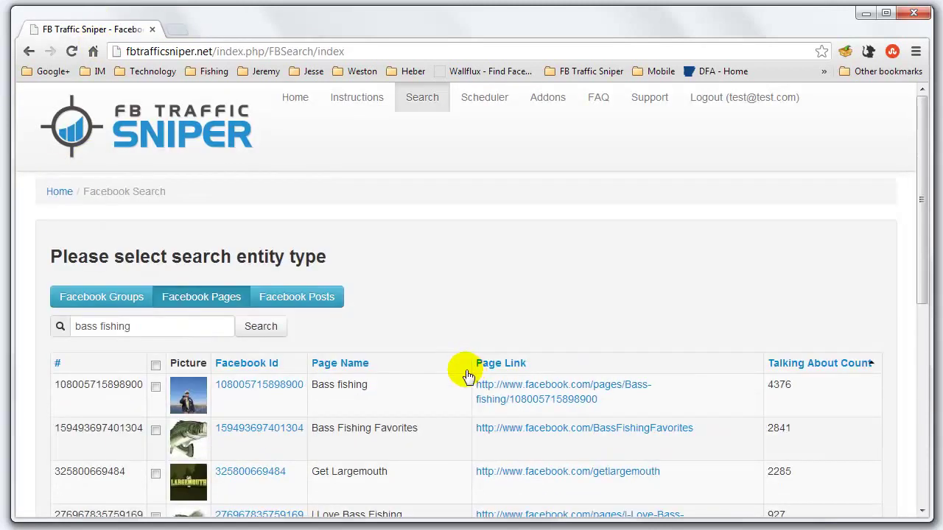
left_click(156, 387)
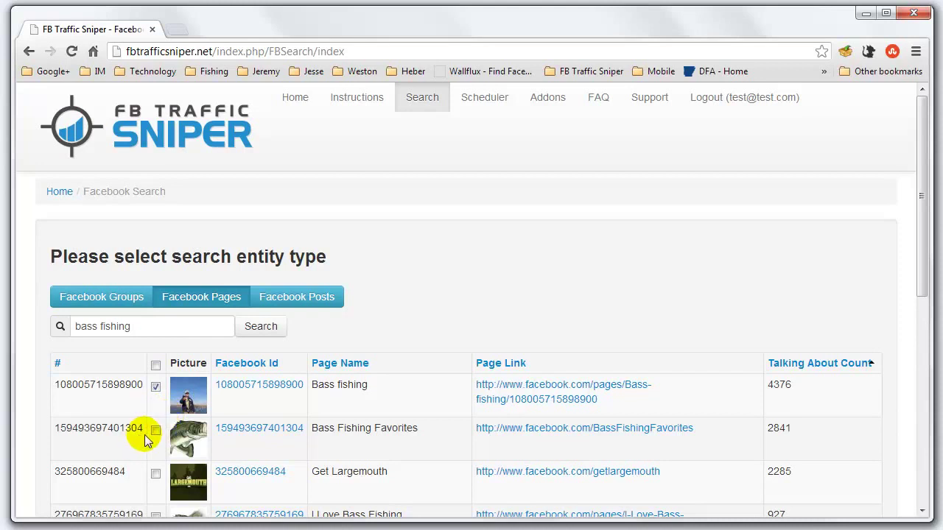
Step: Also check Bass Fishing Favorites and start downloading the 2 checked pages
left_click(156, 433)
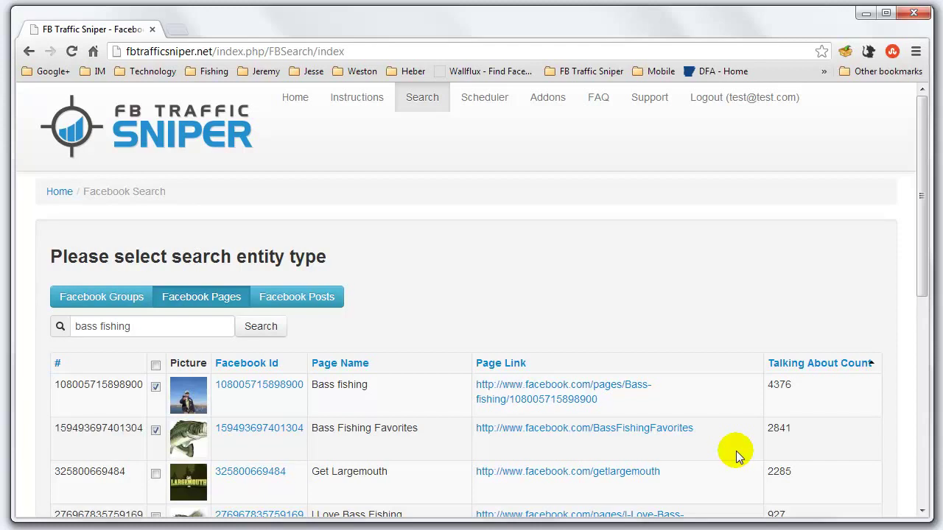
scroll(697, 353, "down", 6)
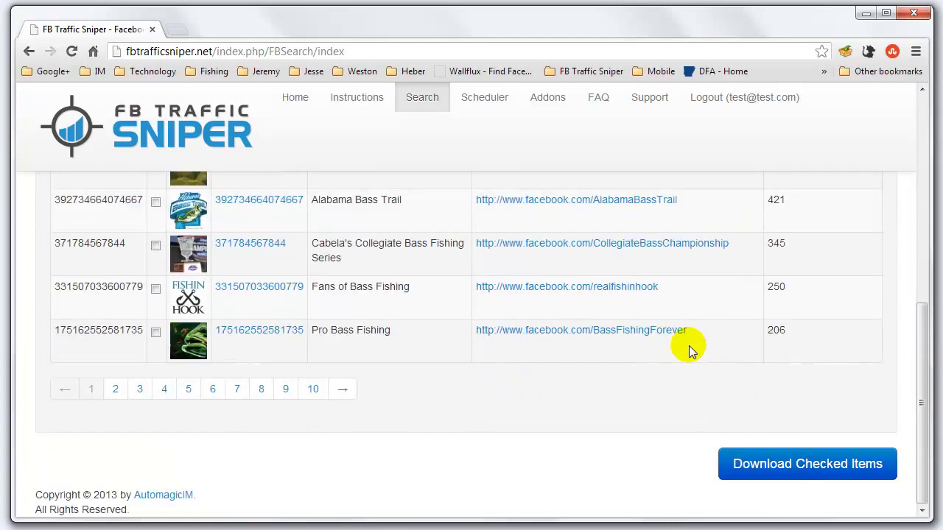
left_click(767, 466)
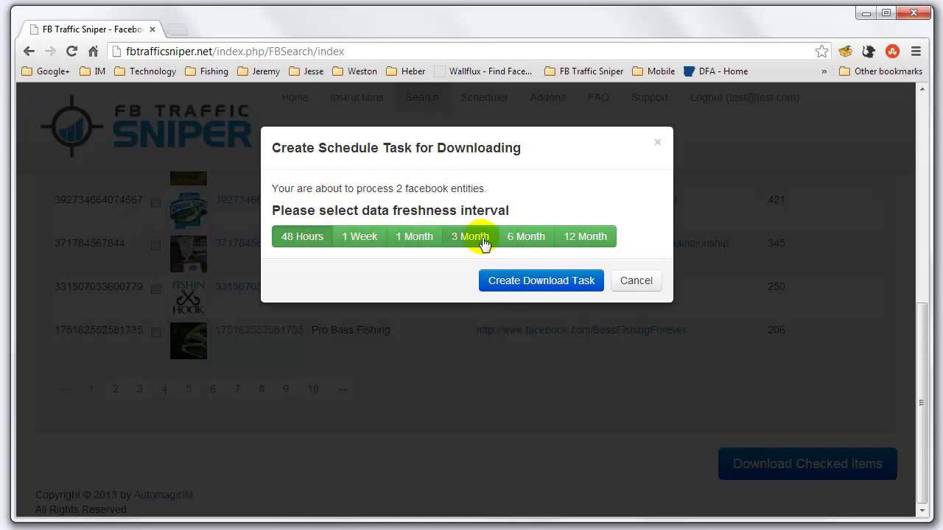
Step: Create a 12 Month freshness download task for the 2 pages and dismiss the notification
left_click(598, 241)
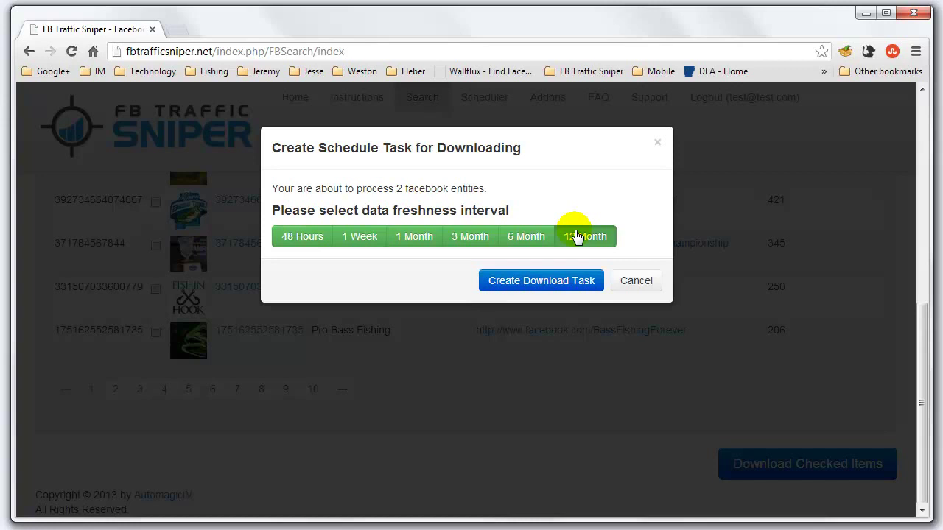
left_click(575, 280)
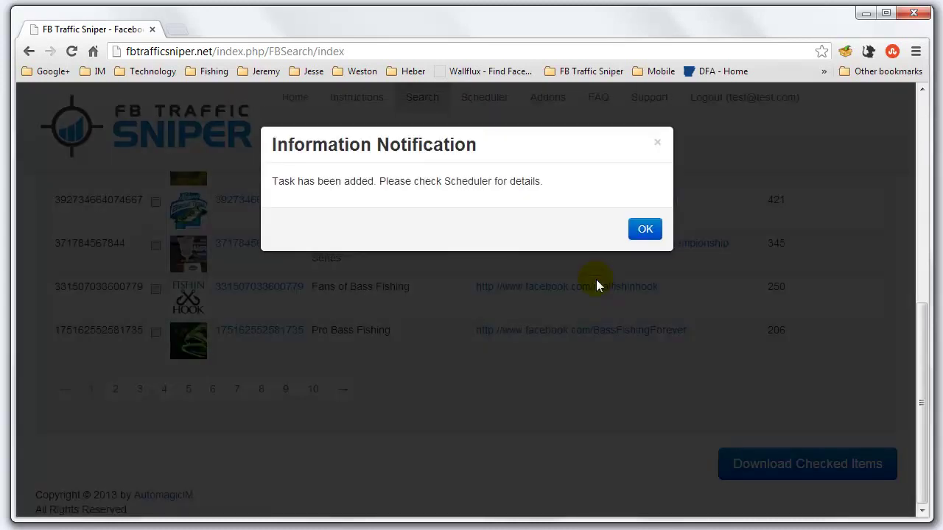
left_click(645, 231)
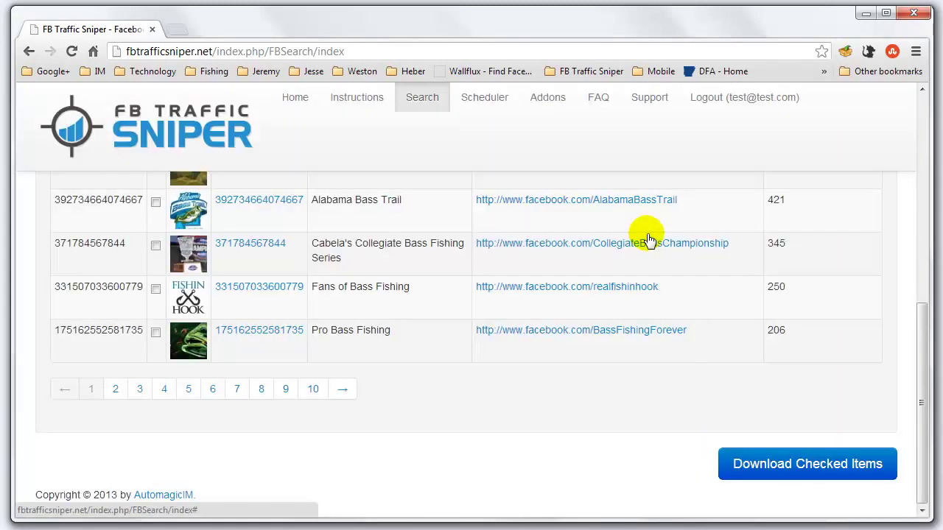
scroll(649, 239, "up", 6)
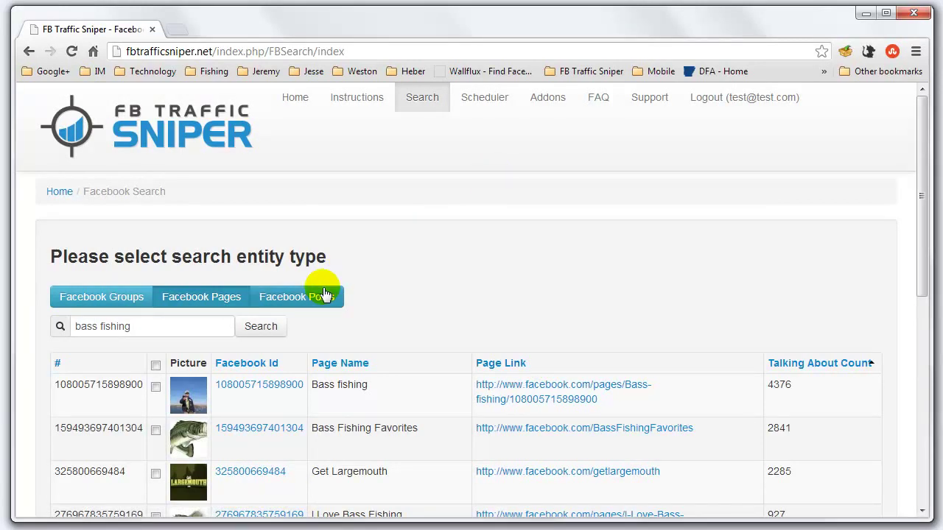
Step: Confirm the bass fishing pages task is still processing, then return to the Facebook Posts search
left_click(486, 96)
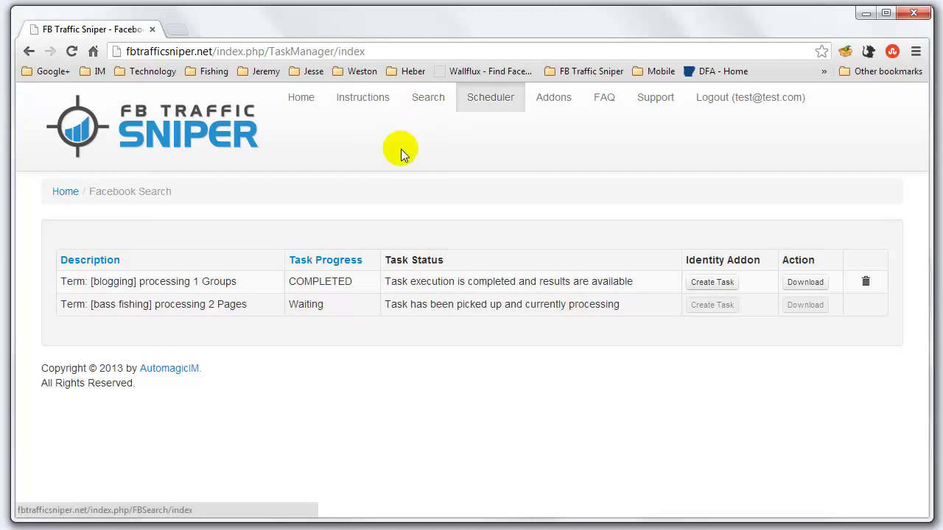
left_click(431, 100)
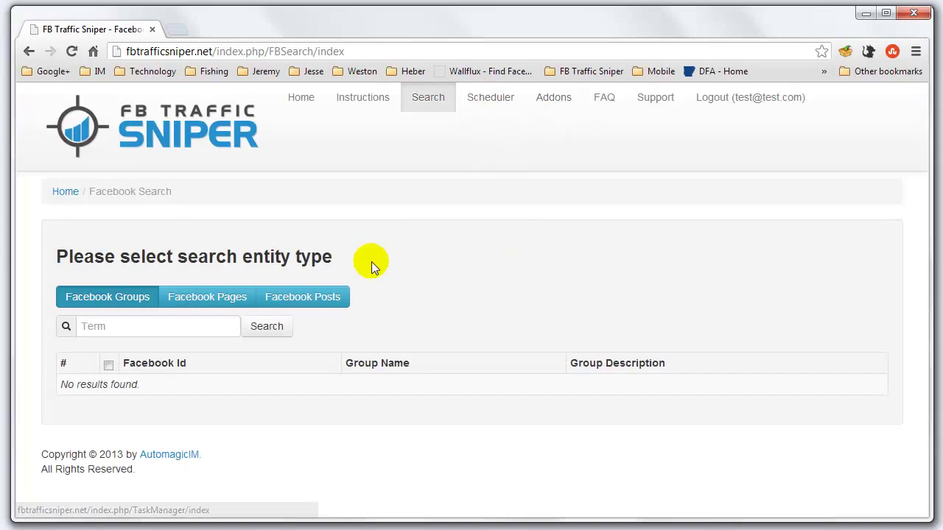
left_click(295, 297)
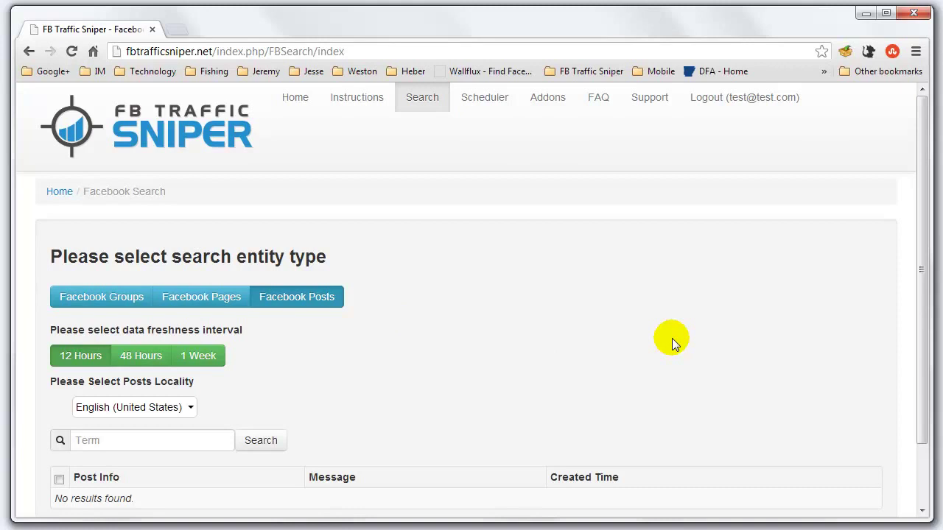
Step: Search Facebook posts from the past week for the term 'logo'
scroll(620, 347, "down", 1)
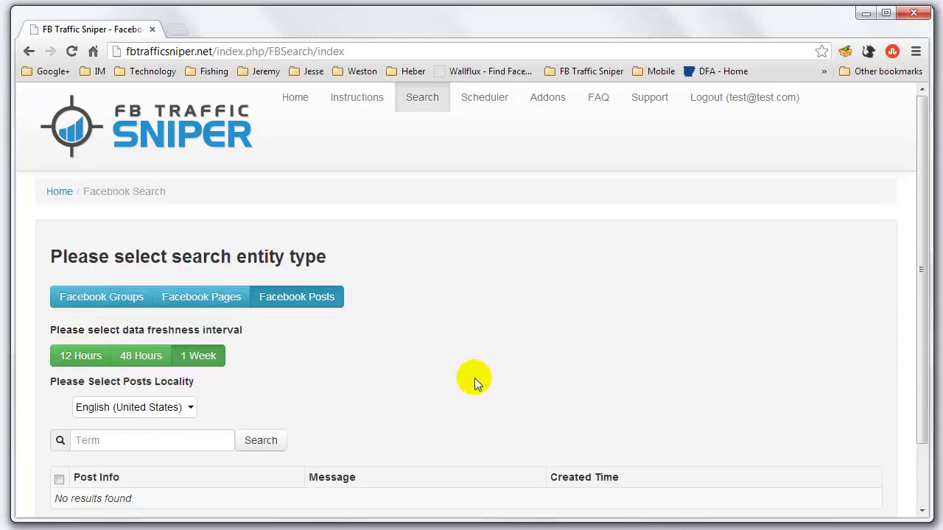
left_click(114, 440)
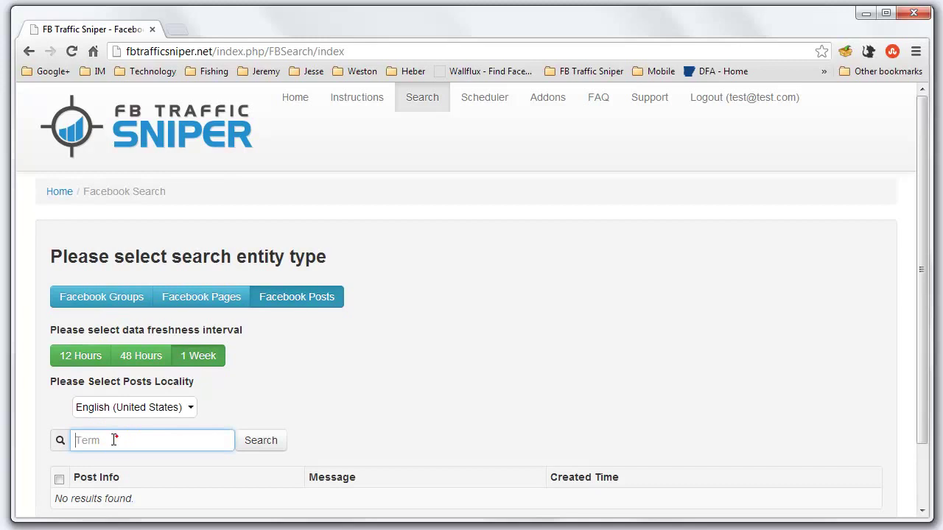
type("logo")
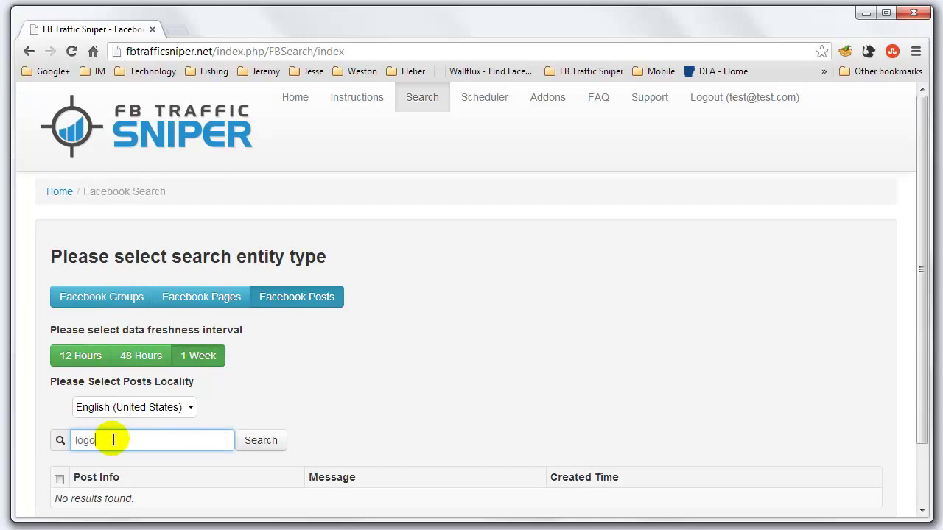
left_click(274, 442)
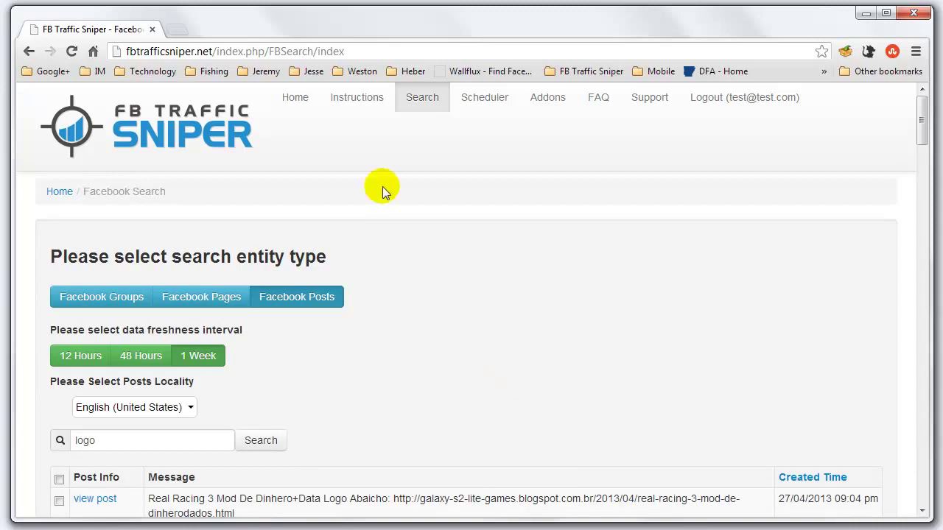
scroll(457, 312, "down", 1)
scroll(385, 431, "down", 1)
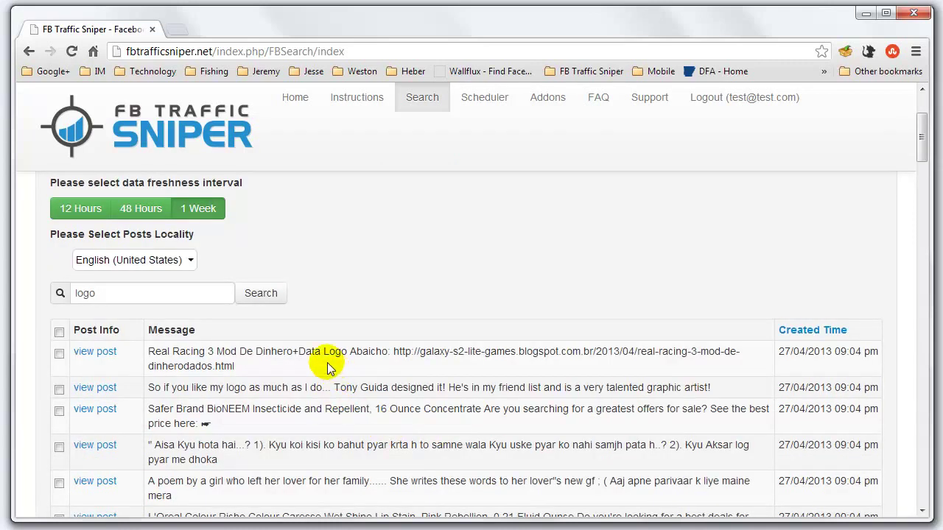
left_click_drag(324, 352, 346, 356)
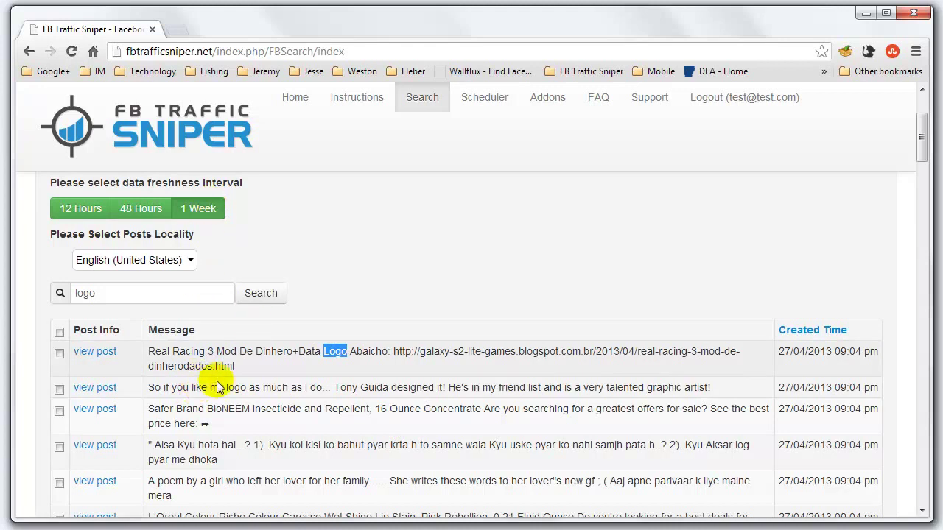
scroll(111, 317, "down", 1)
middle_click(111, 317)
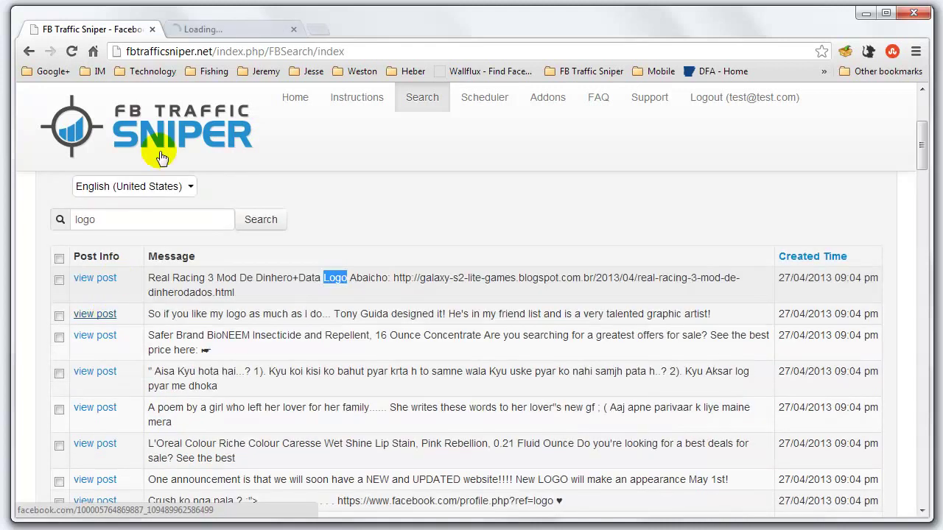
left_click(209, 31)
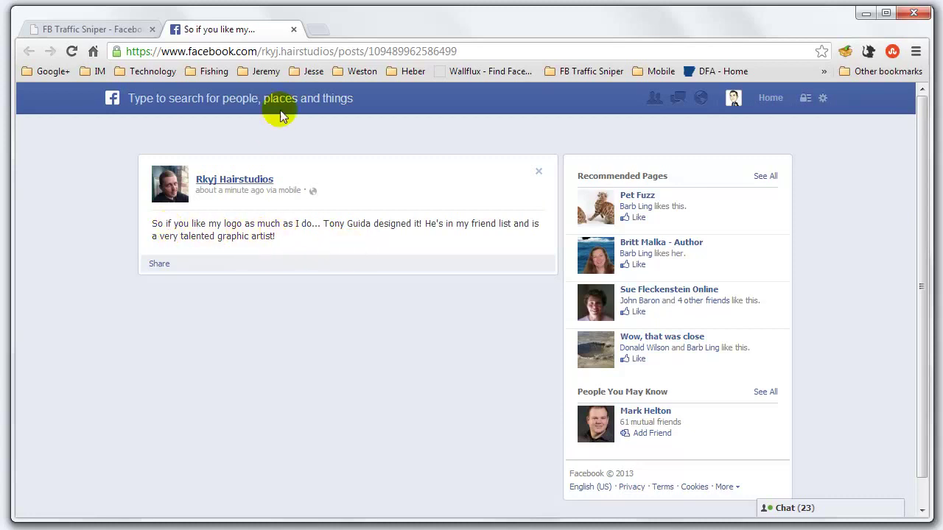
left_click(294, 30)
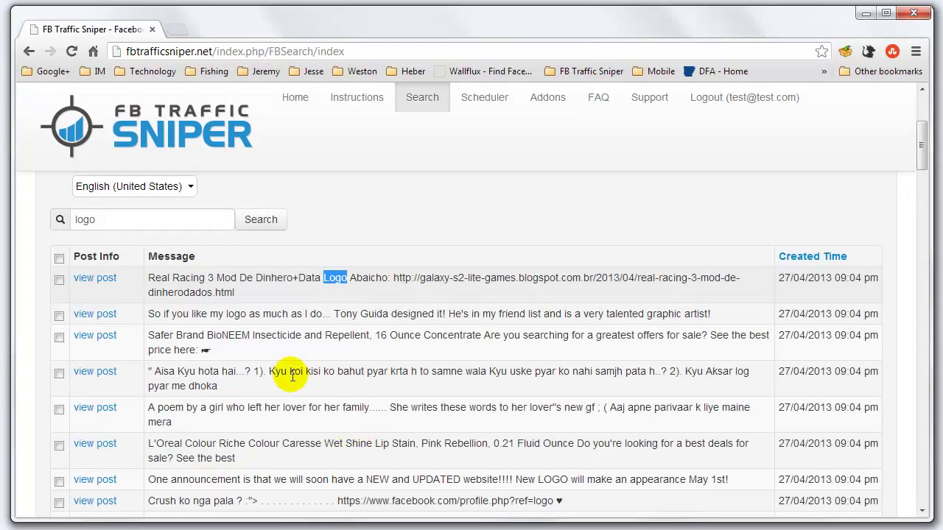
scroll(283, 372, "down", 1)
scroll(232, 405, "down", 1)
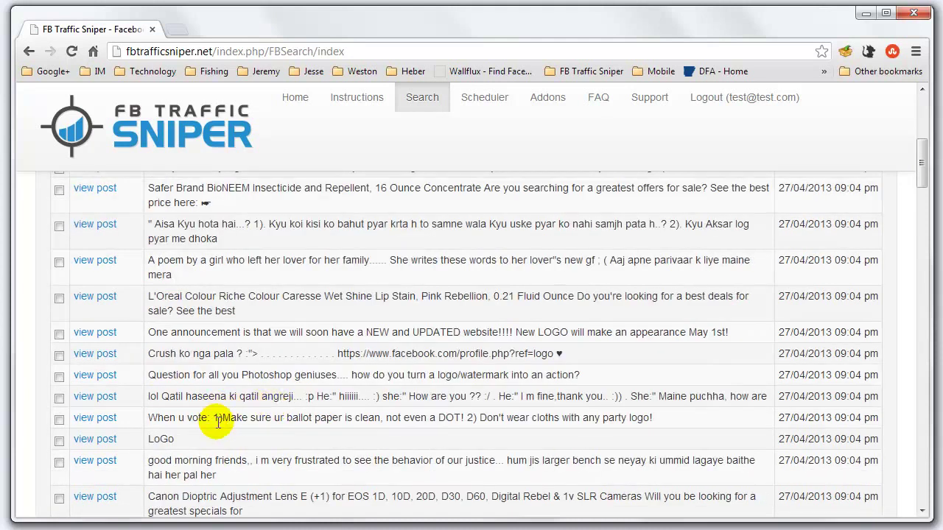
scroll(283, 434, "up", 5)
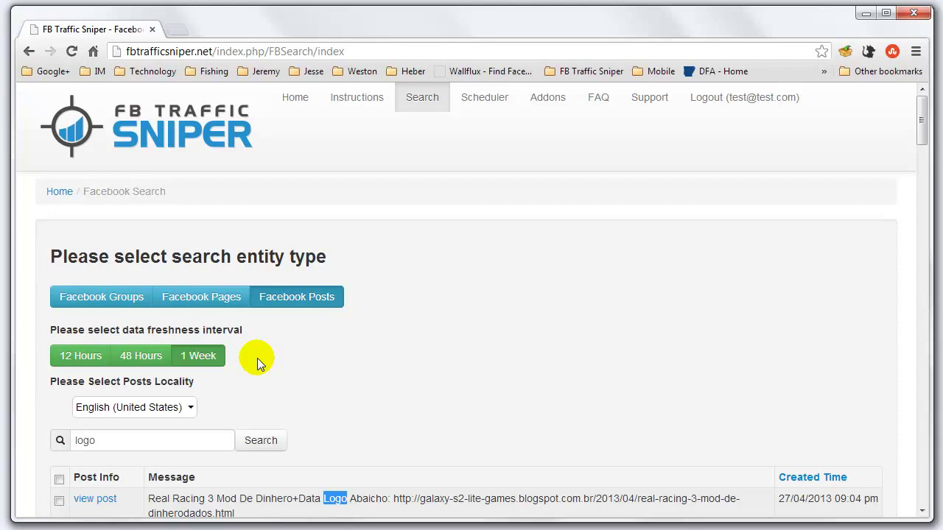
left_click(485, 100)
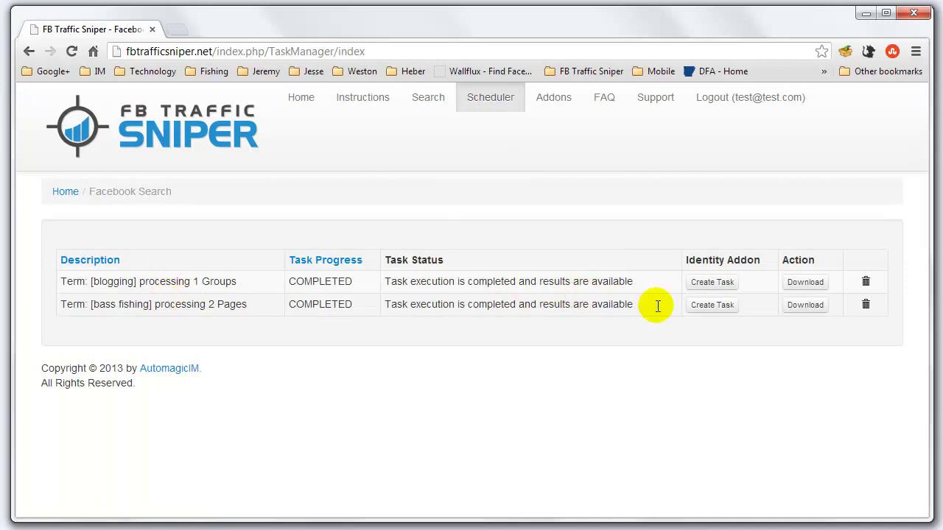
Step: Download the bass fishing task's user IDs and save them as fishing.csv
left_click(805, 305)
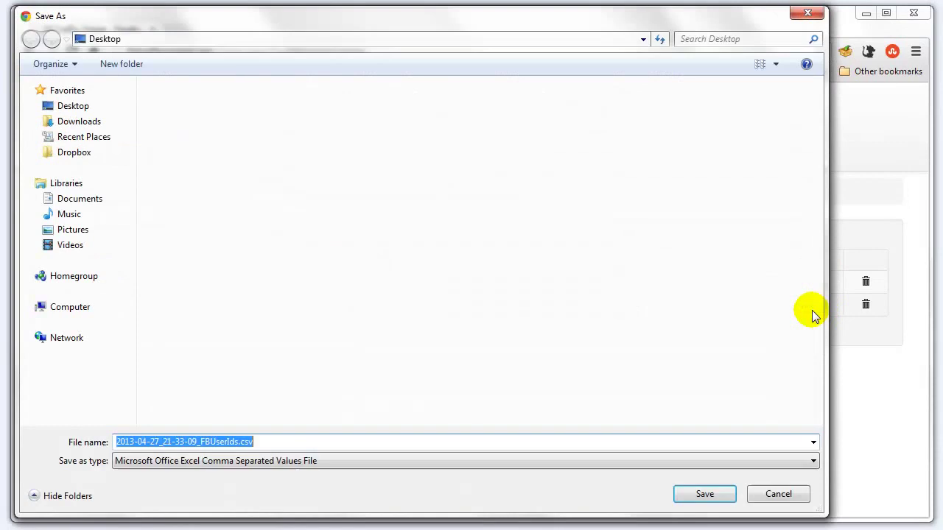
type("fishing")
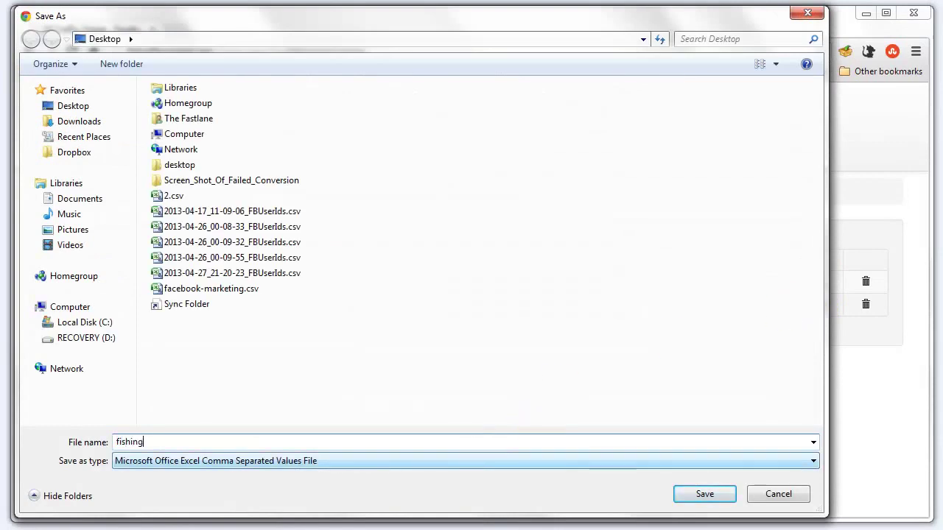
key("Return")
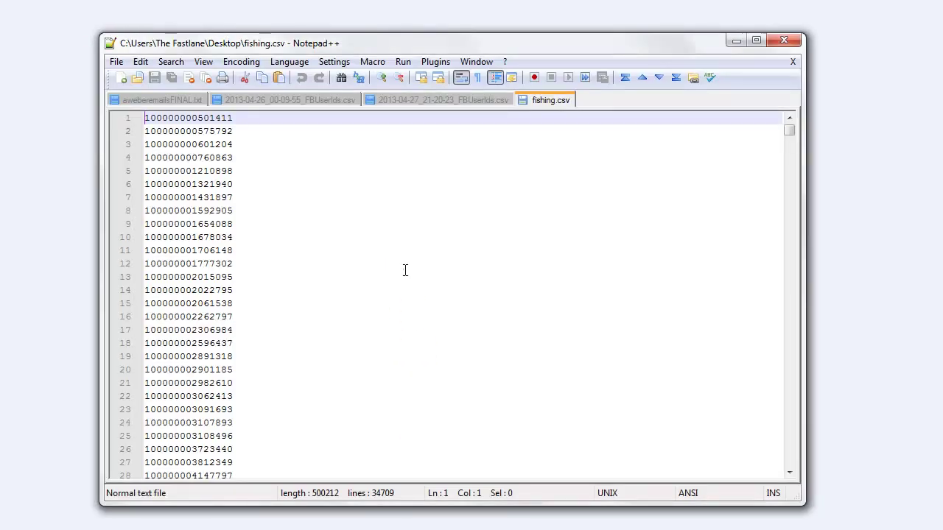
Step: Scroll through the 34,709 user IDs in fishing.csv, then close Notepad++
left_click(405, 266)
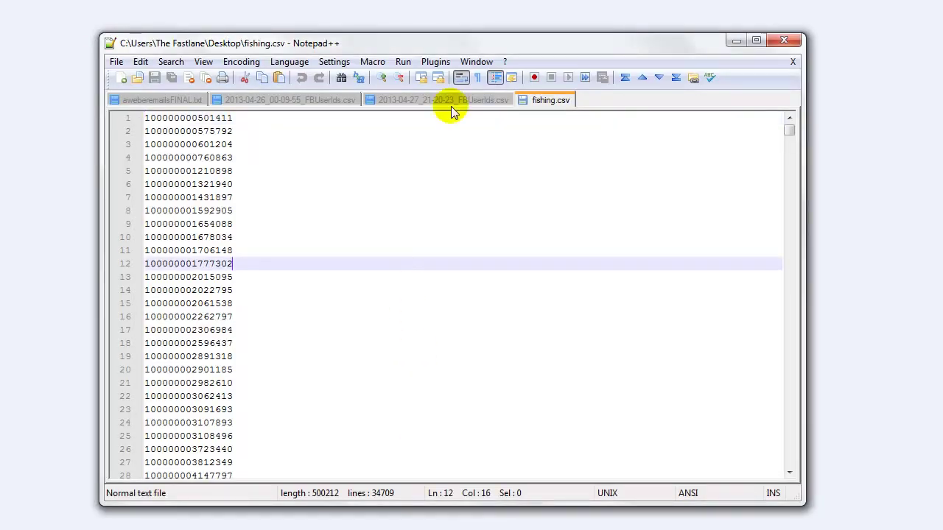
scroll(567, 230, "down", 6)
scroll(568, 231, "down", 20)
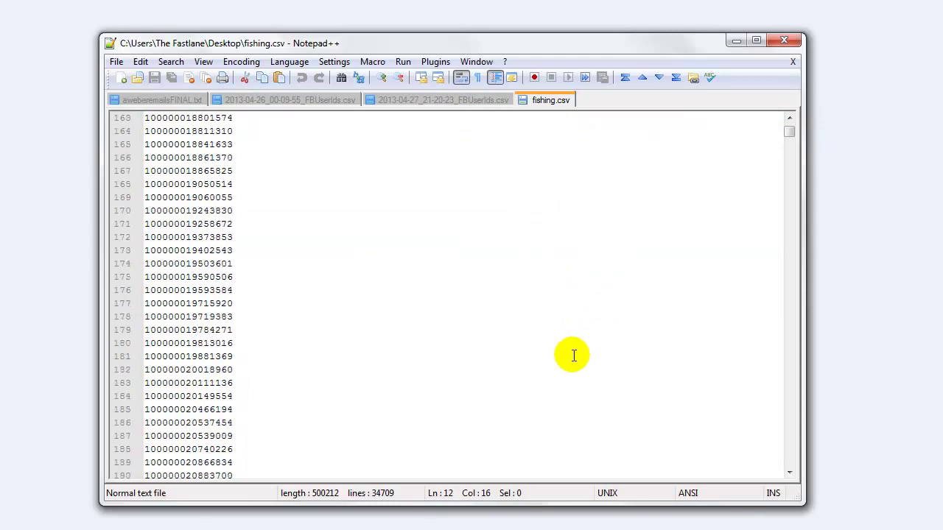
scroll(625, 316, "down", 9)
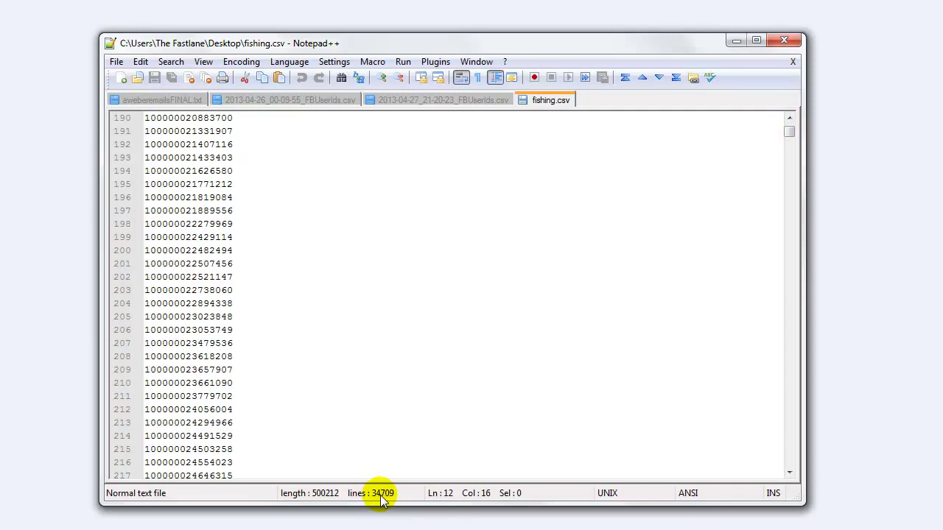
left_click_drag(790, 134, 777, 116)
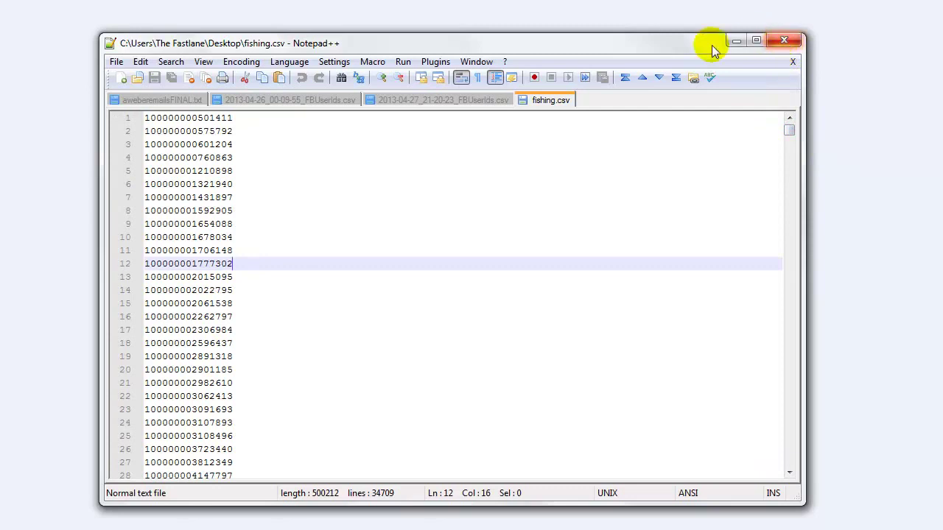
left_click(781, 40)
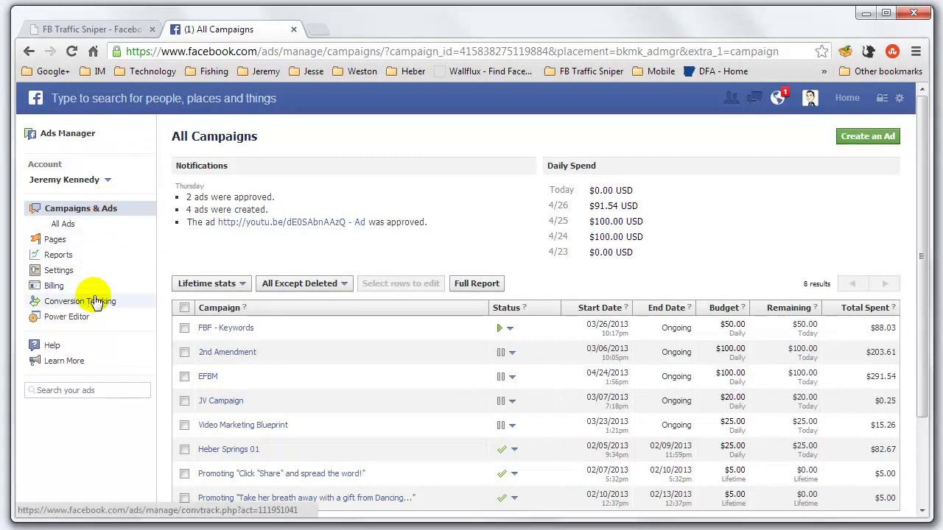
Step: Create a custom audience named 'Fishing' in Power Editor from the Desktop file fishing.csv
left_click(95, 326)
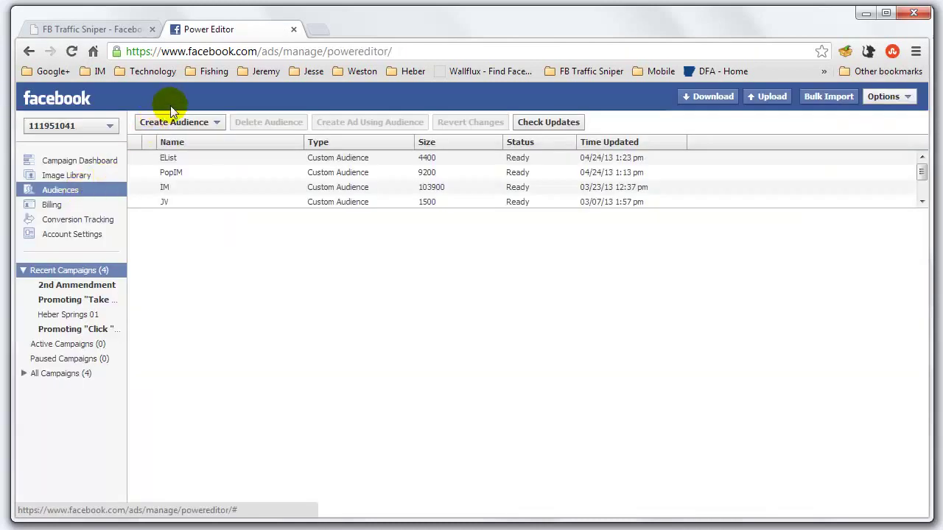
left_click(190, 126)
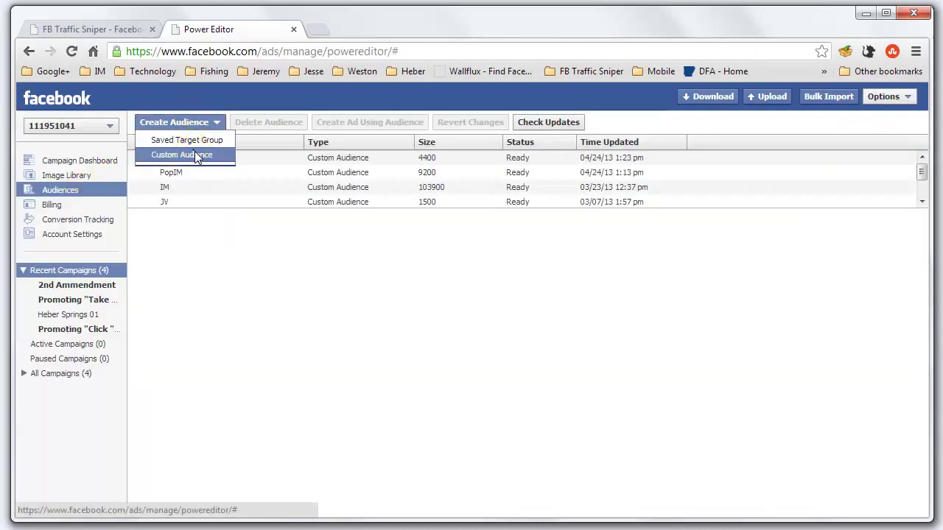
left_click(198, 154)
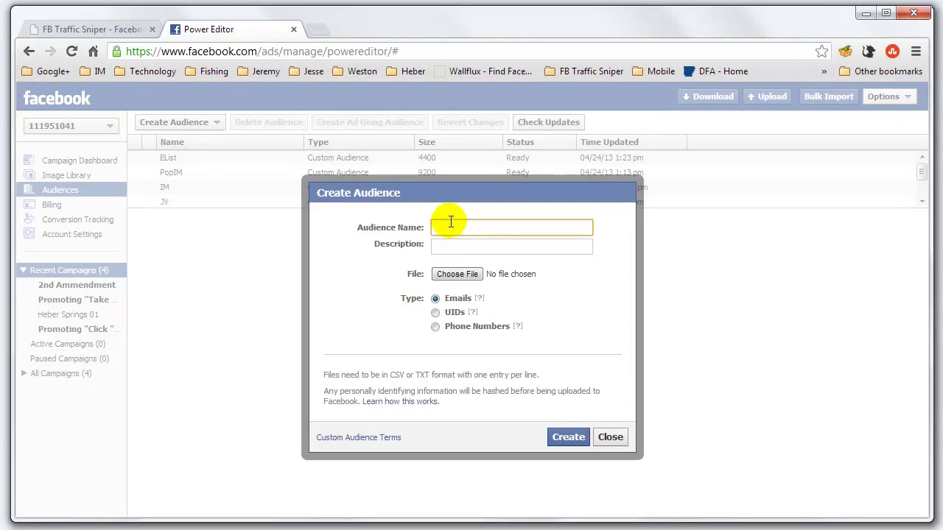
type("Fishing")
left_click(452, 275)
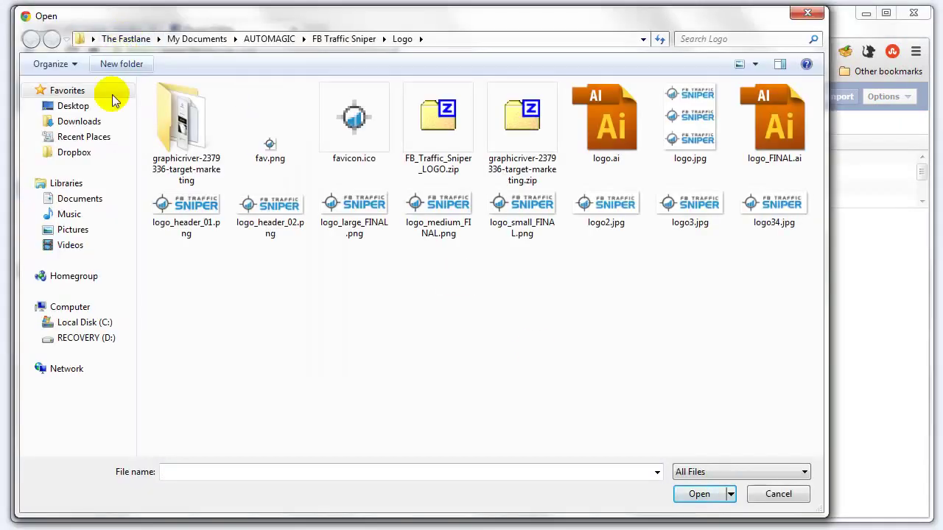
left_click(73, 105)
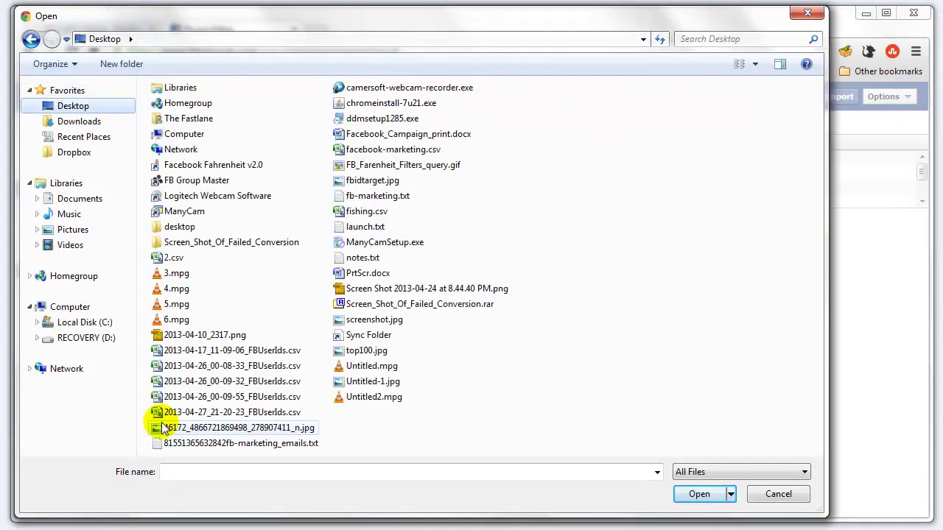
double_click(367, 211)
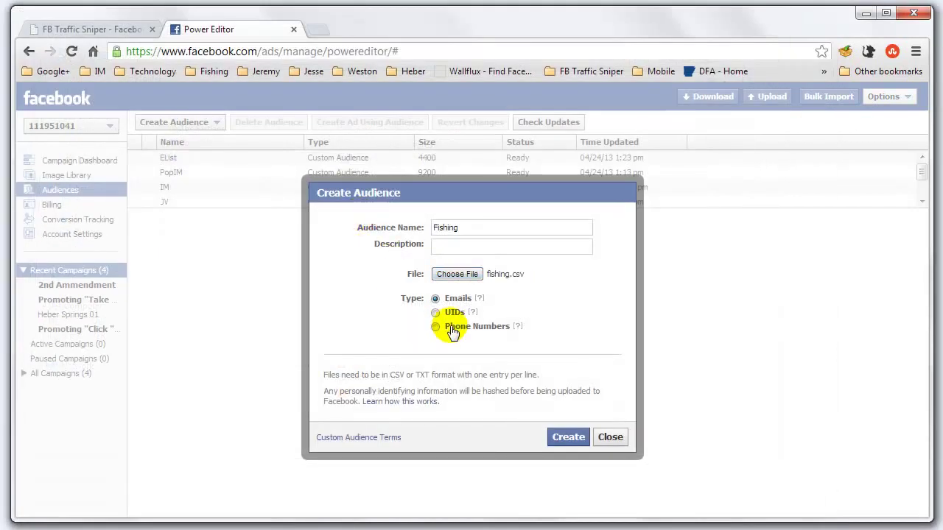
left_click(575, 441)
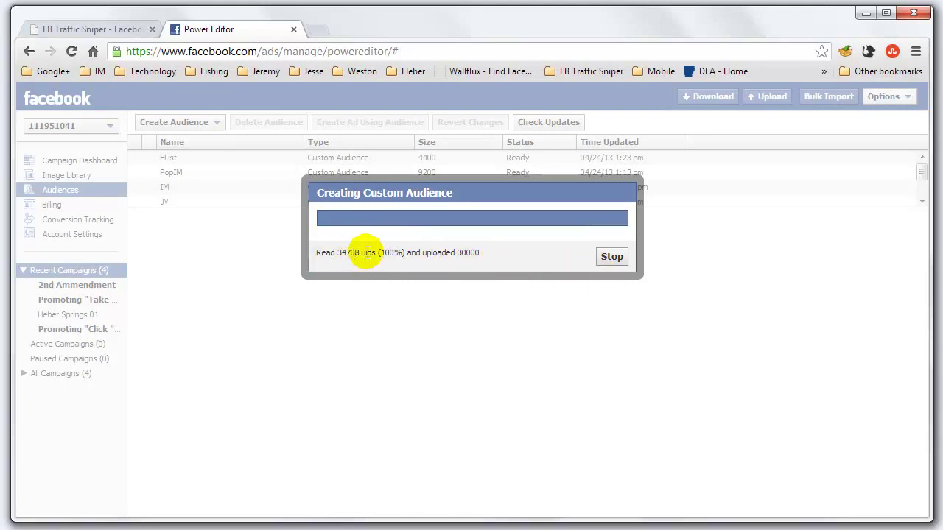
Step: Dismiss the Upload Complete notice, view the Waiting Fishing audience, and minimize Power Editor
left_click_drag(456, 253, 440, 253)
left_click_drag(518, 255, 579, 268)
left_click(581, 266)
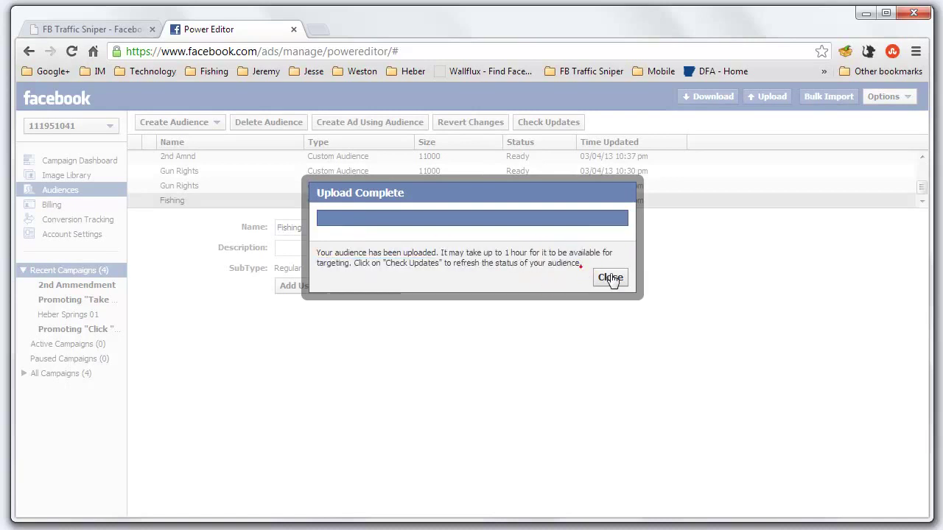
left_click(610, 278)
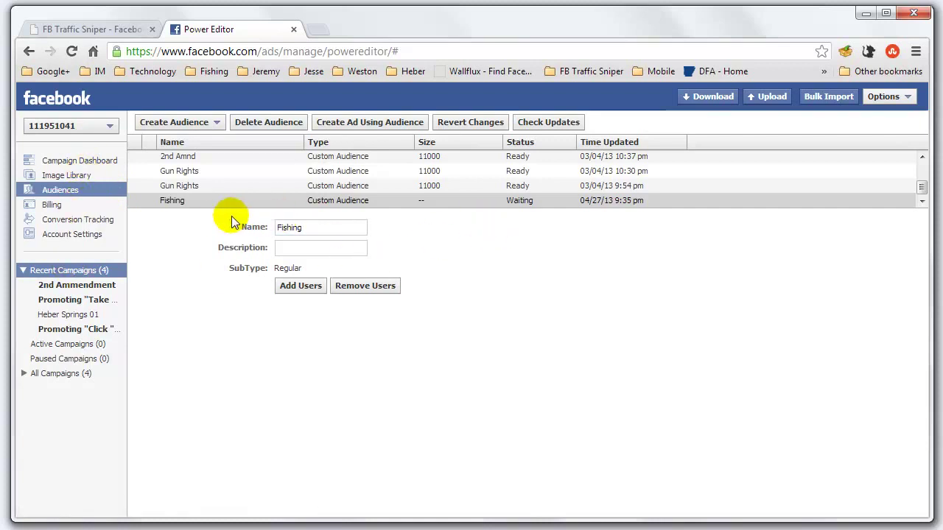
left_click(217, 201)
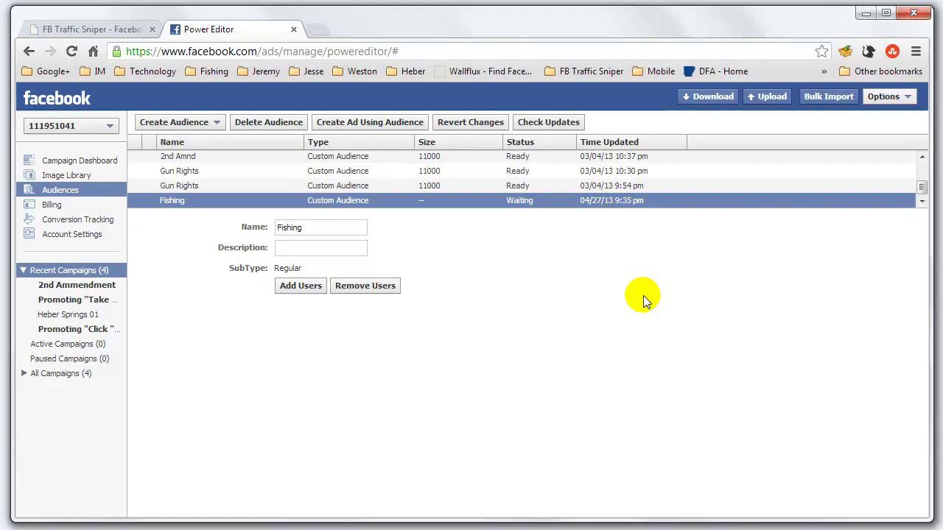
left_click(866, 13)
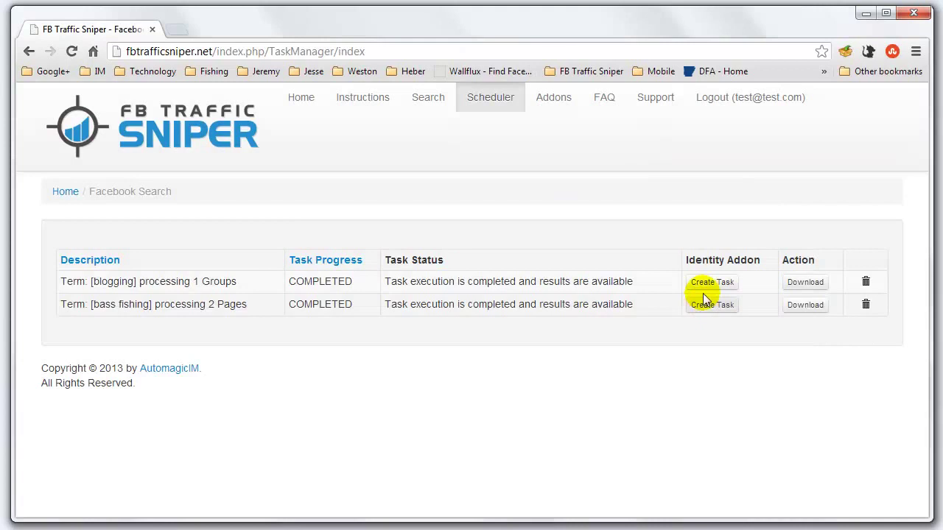
Step: Queue an Identity Addon email-extraction task for the bass fishing pages results
left_click(714, 307)
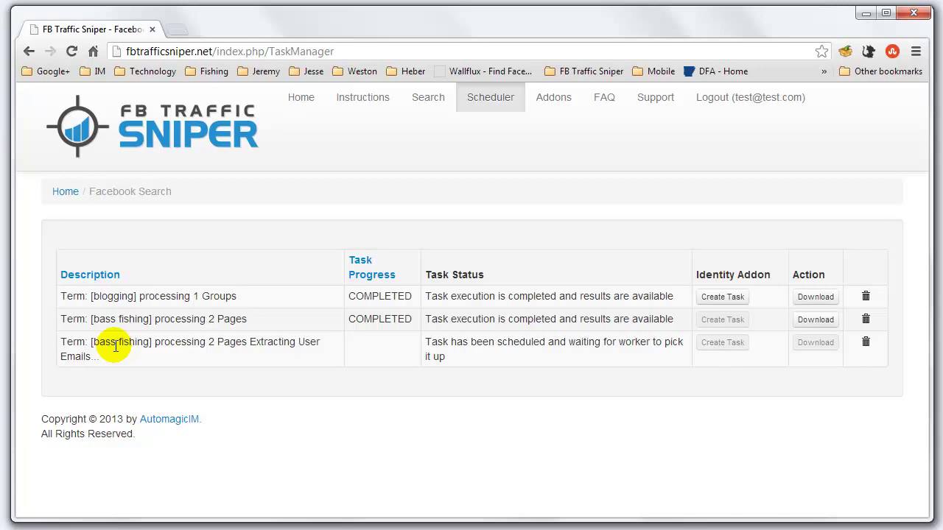
left_click(177, 30)
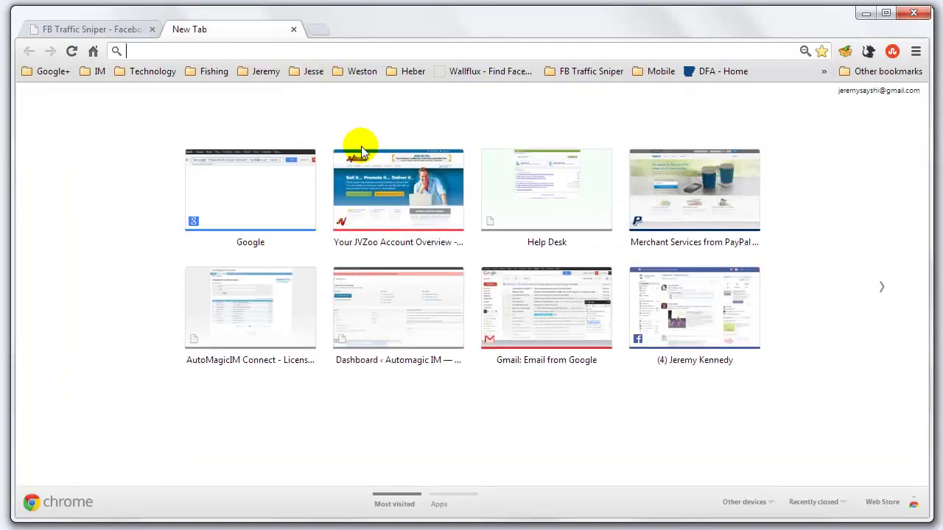
Step: Go to facebook.com and open the I Love Bass Fishing page's Invite Email Contacts window
type("face")
key("Return")
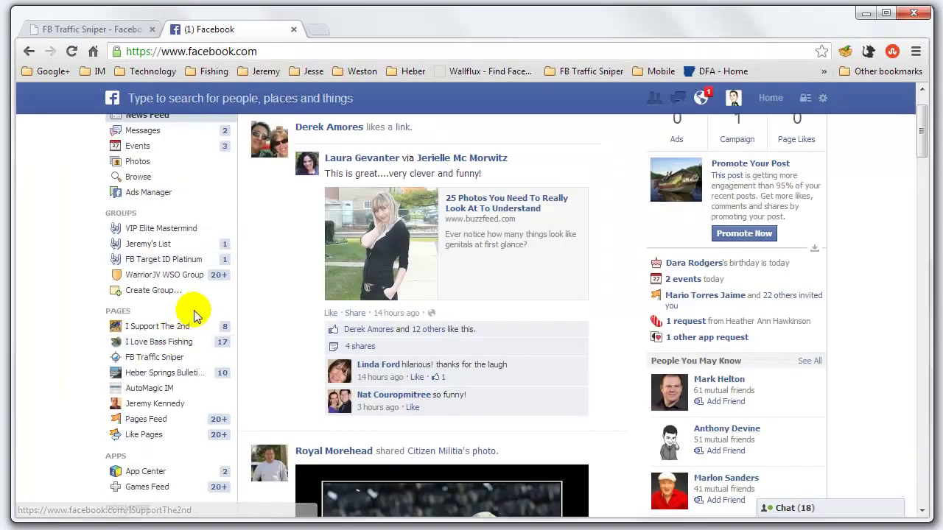
left_click(197, 337)
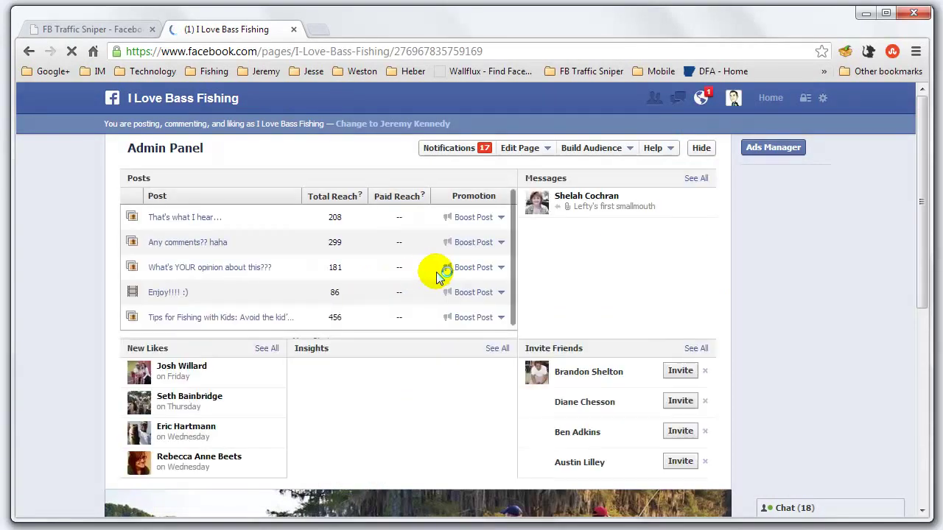
scroll(750, 361, "down", 4)
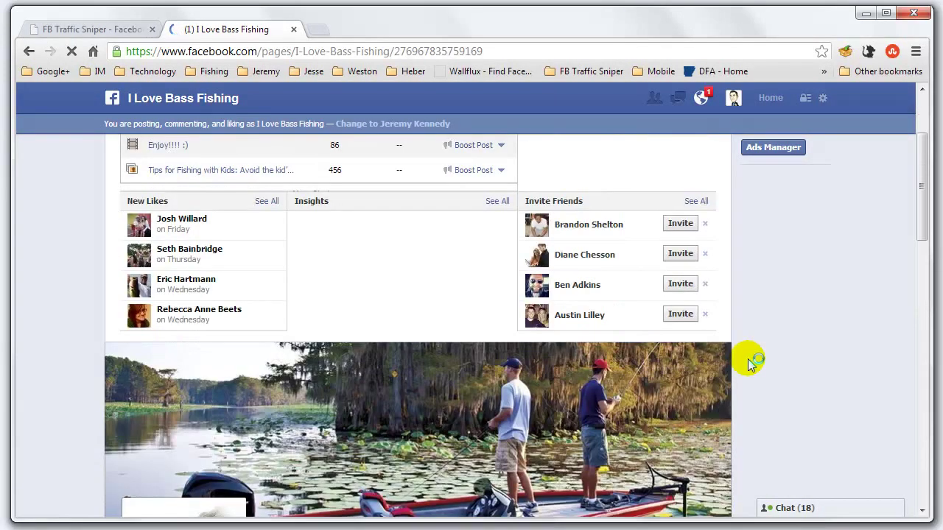
scroll(751, 364, "down", 2)
left_click(695, 301)
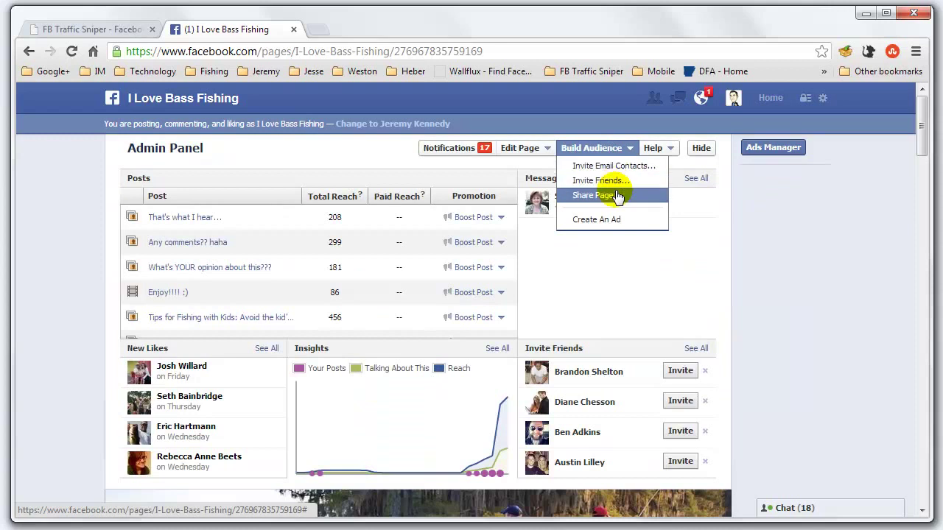
left_click(617, 166)
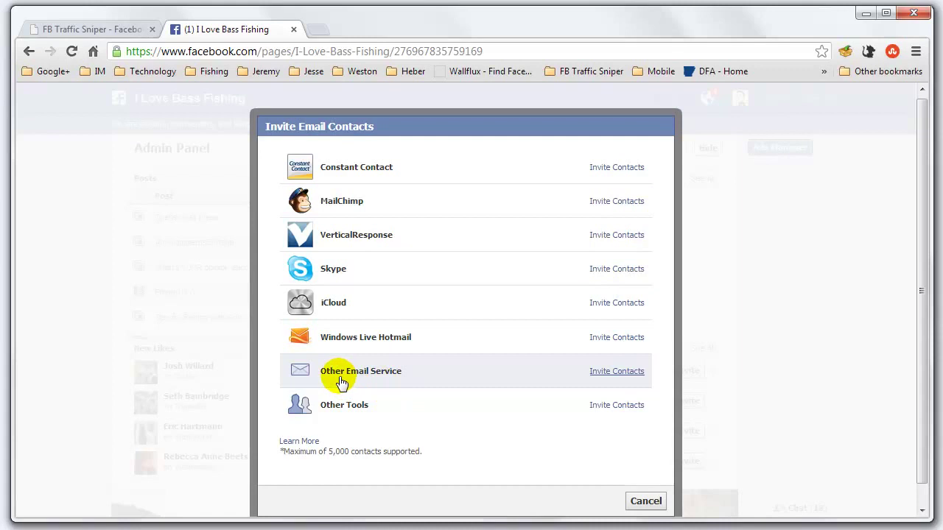
Step: Check the contact-file upload option and its 5,000 contact limit, then close the window and tab
left_click(614, 406)
scroll(508, 367, "down", 2)
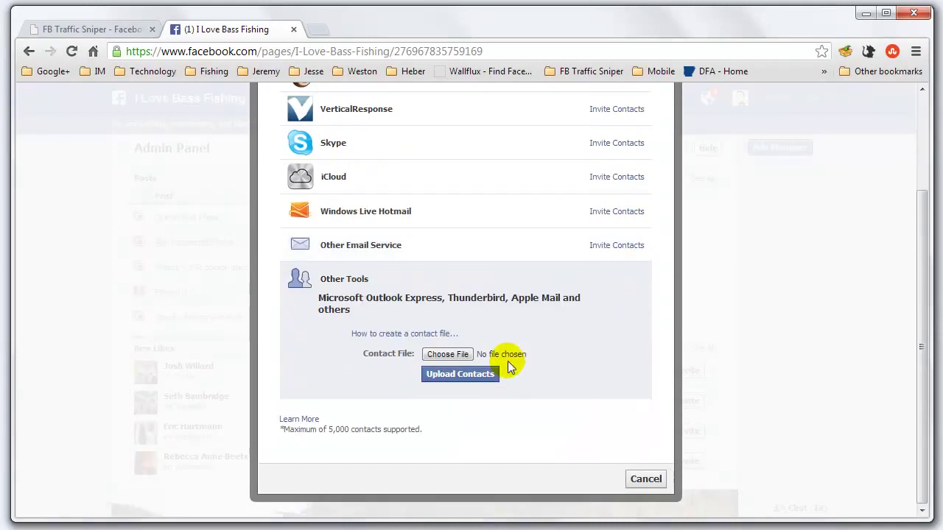
left_click(448, 354)
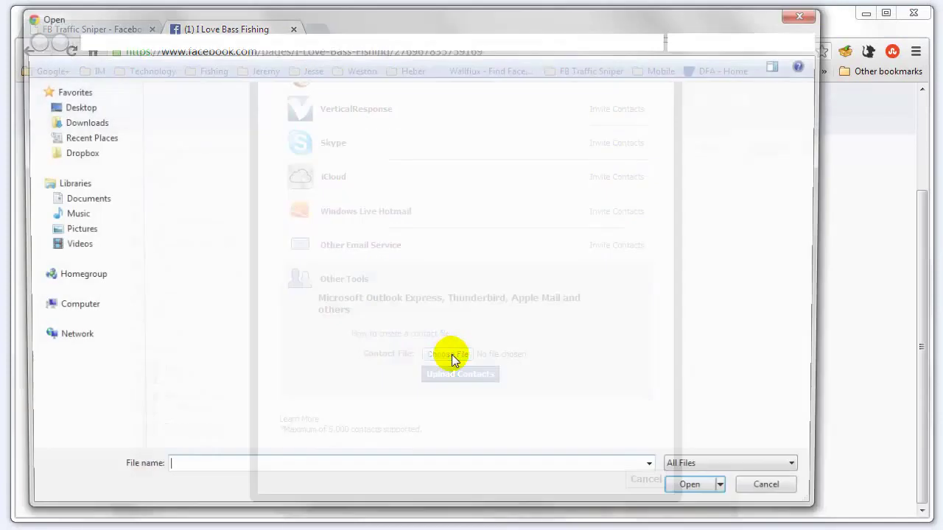
left_click(775, 494)
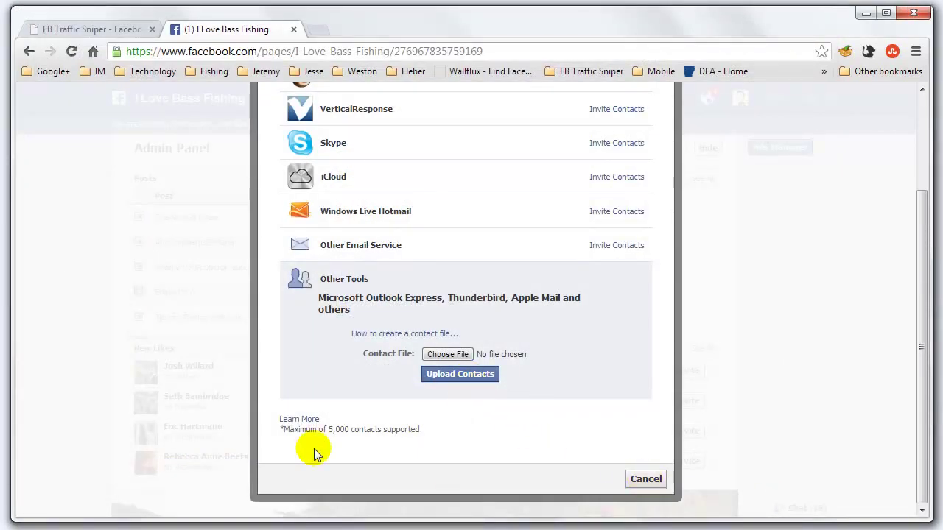
left_click_drag(322, 434, 352, 429)
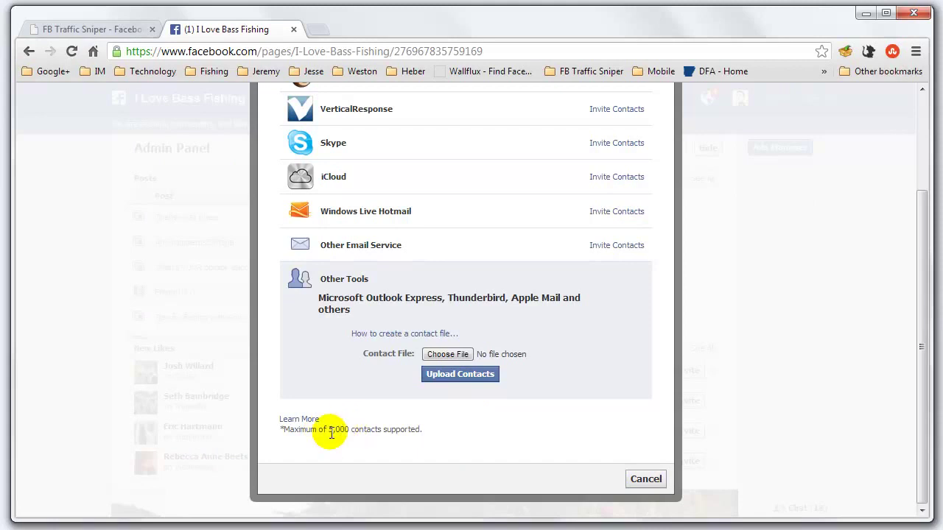
left_click(646, 479)
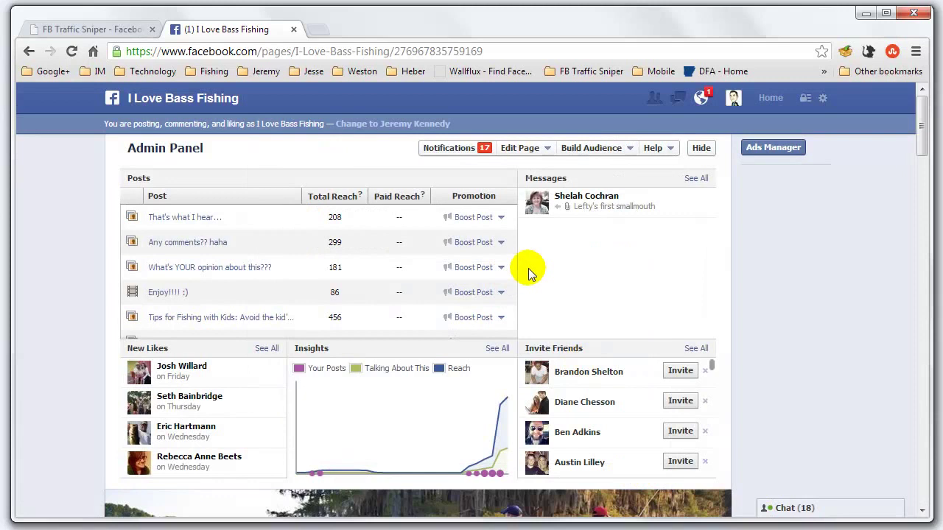
left_click(293, 30)
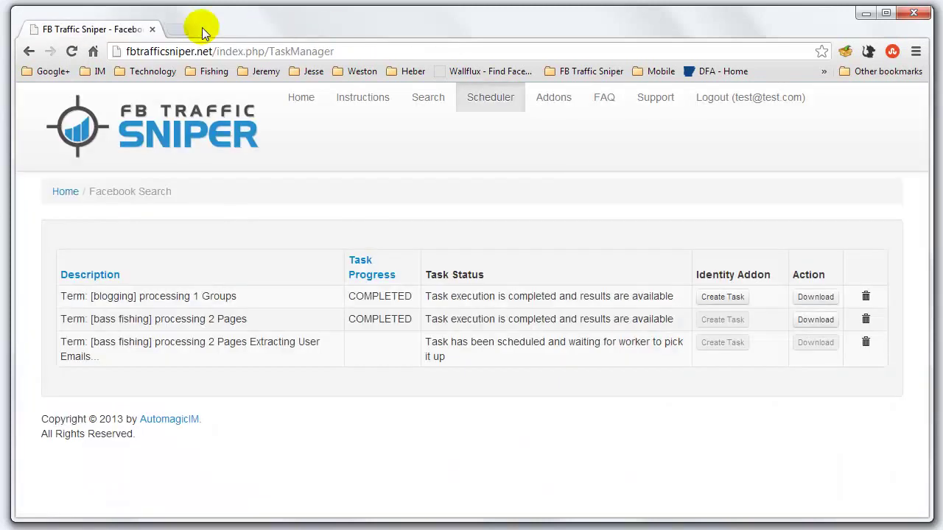